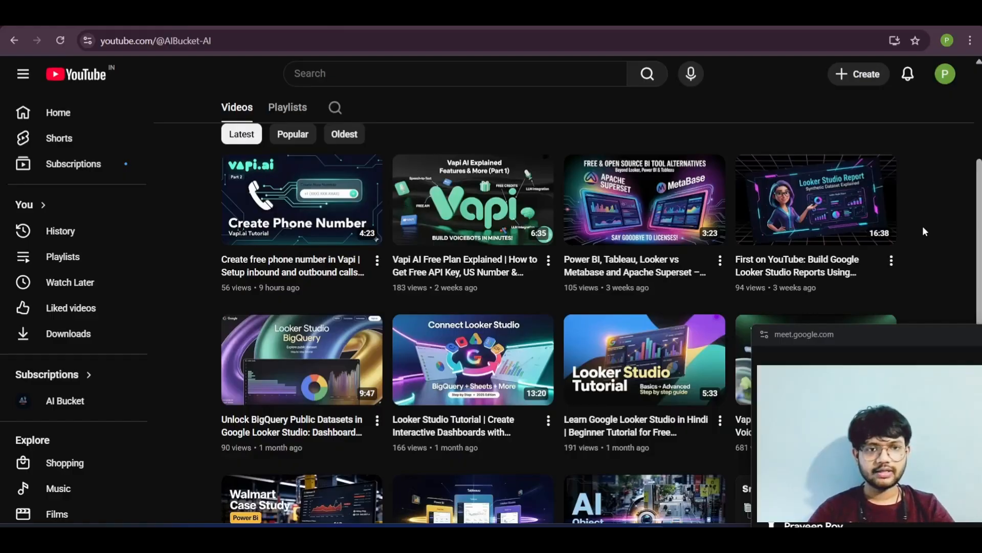
Step: Switch from the YouTube channel page to the Opal landing page
{"action": "scroll", "coordinate": [924, 228], "scroll_direction": "up", "scroll_amount": 5}
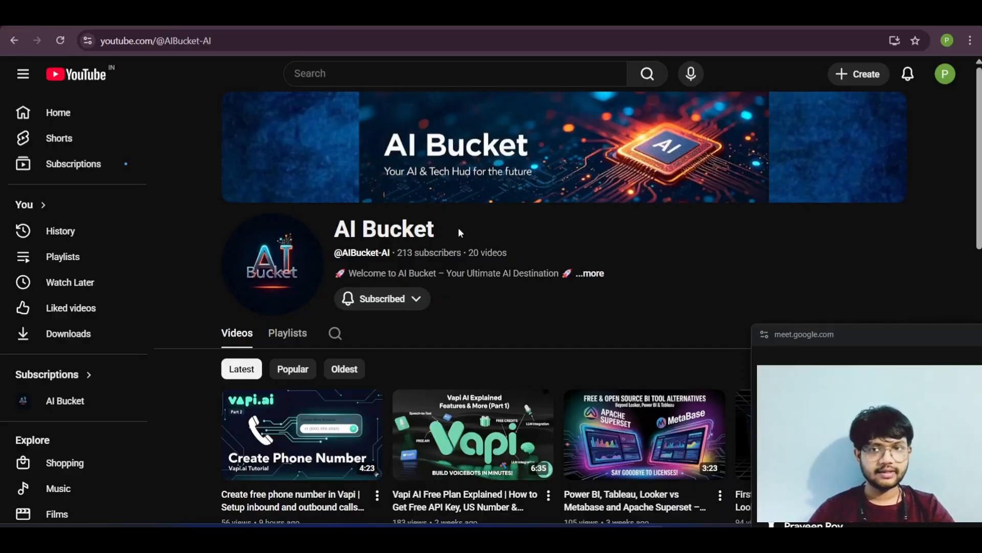
{"action": "left_click", "coordinate": [167, 20]}
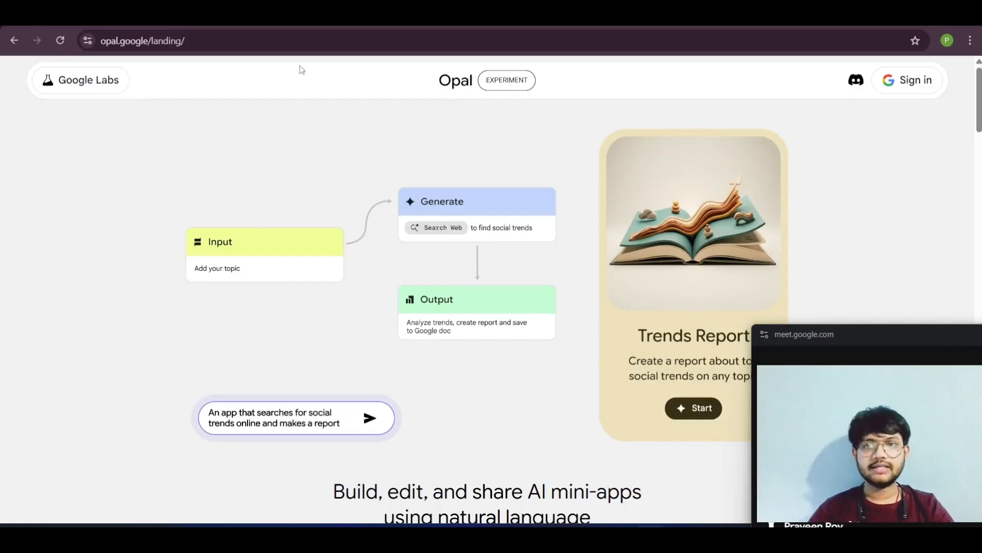
{"action": "left_click", "coordinate": [112, 20]}
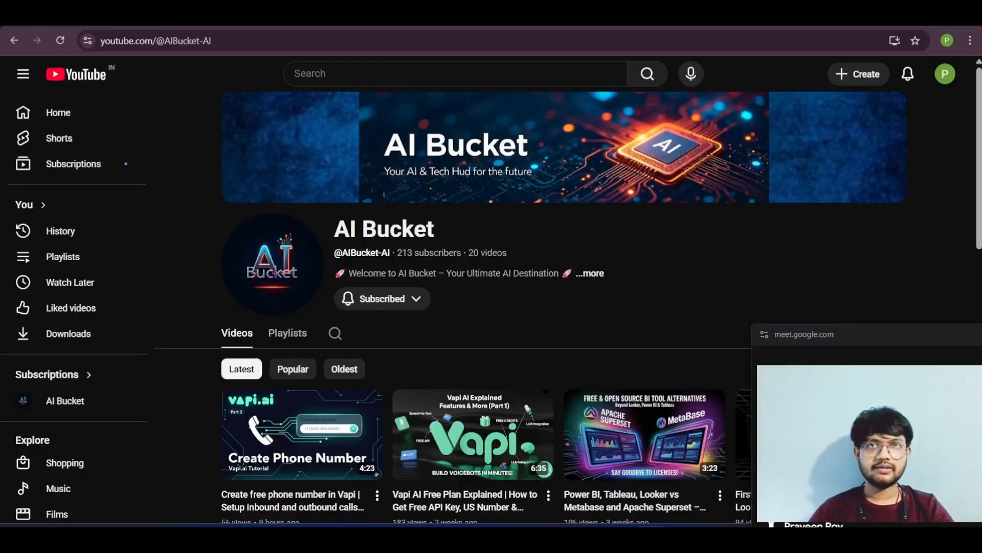
{"action": "left_click", "coordinate": [168, 21]}
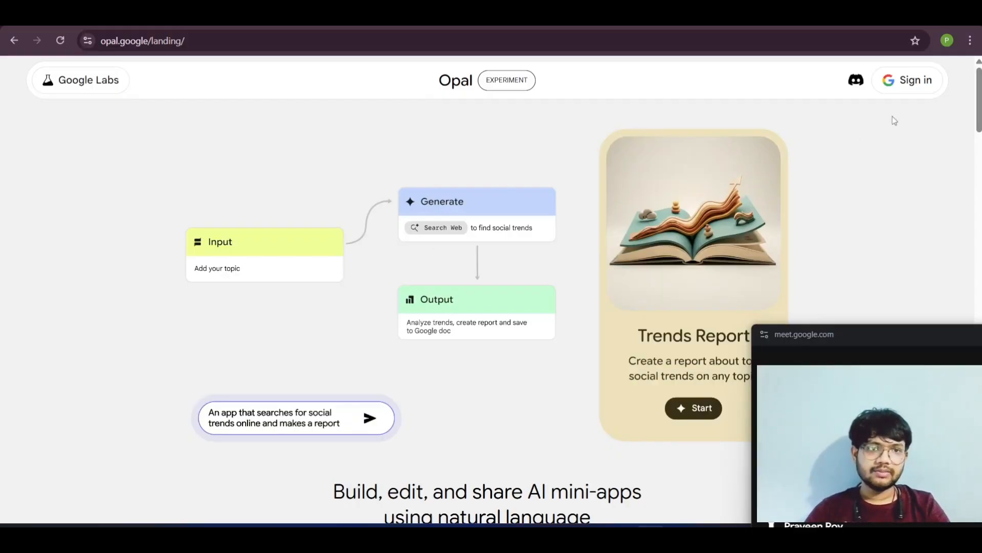
Step: Try to sign in to Opal with the Google account without granting any of the optional Drive and API access
{"action": "left_click", "coordinate": [909, 91]}
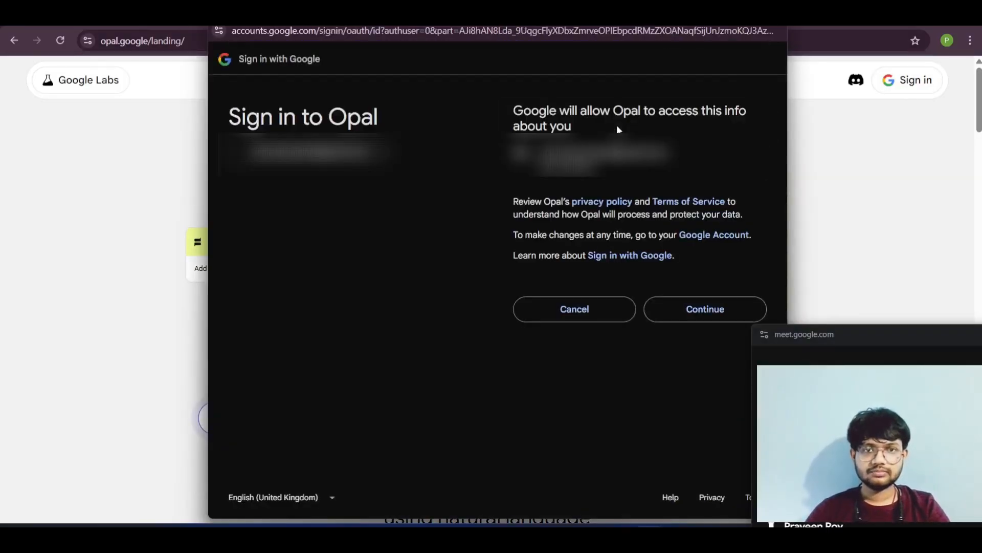
{"action": "scroll", "coordinate": [676, 389], "scroll_direction": "down", "scroll_amount": 2}
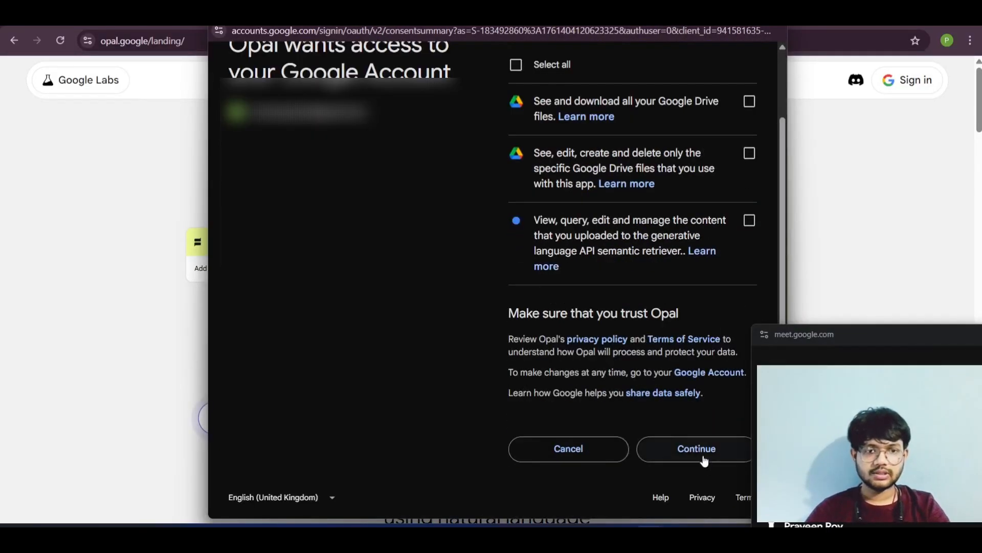
{"action": "left_click", "coordinate": [702, 455]}
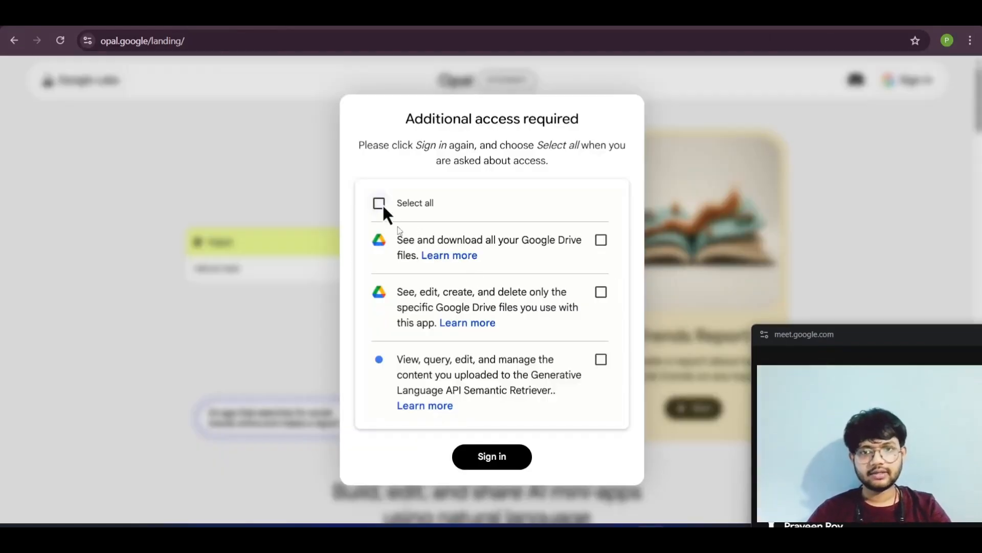
Step: Sign in to Opal again with the existing Google account, granting all the requested Google Drive and API access
{"action": "left_click", "coordinate": [381, 204]}
{"action": "left_click", "coordinate": [382, 203]}
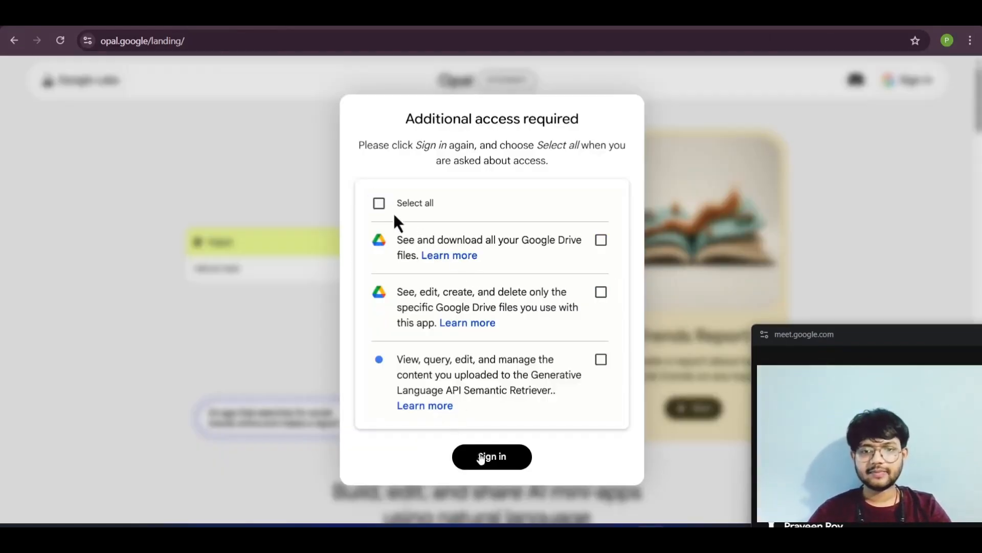
{"action": "left_click", "coordinate": [482, 457]}
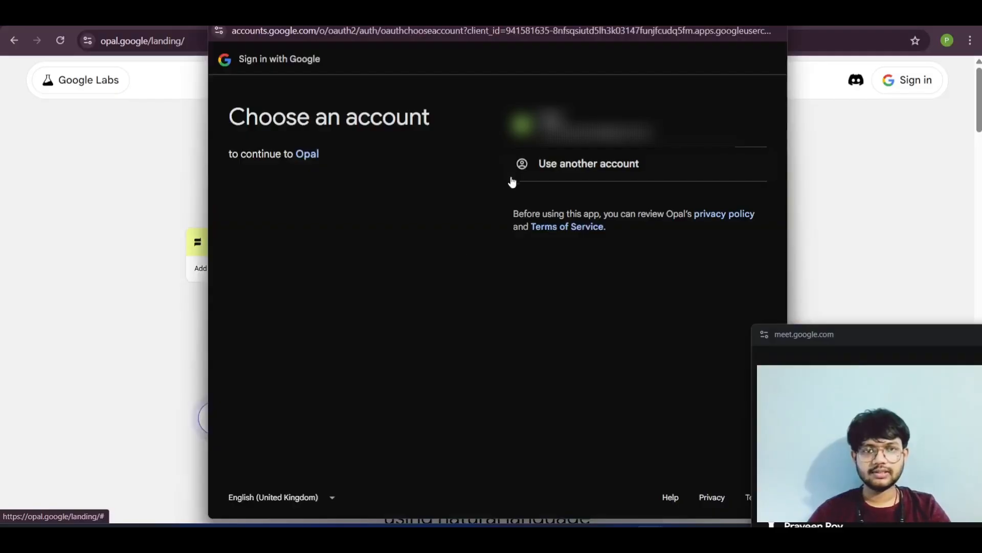
{"action": "left_click", "coordinate": [588, 125]}
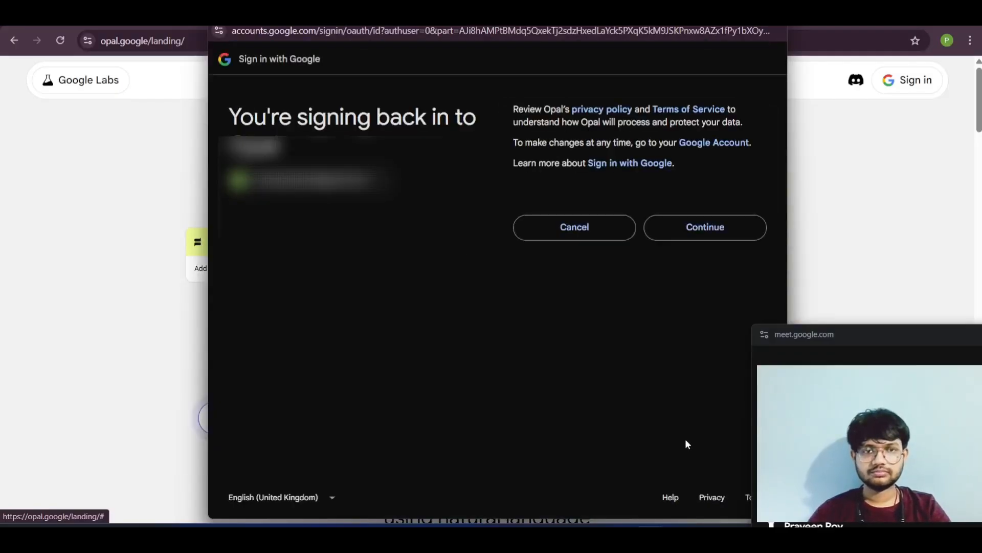
{"action": "left_click", "coordinate": [670, 236]}
{"action": "scroll", "coordinate": [694, 394], "scroll_direction": "down", "scroll_amount": 3}
{"action": "left_click", "coordinate": [697, 449]}
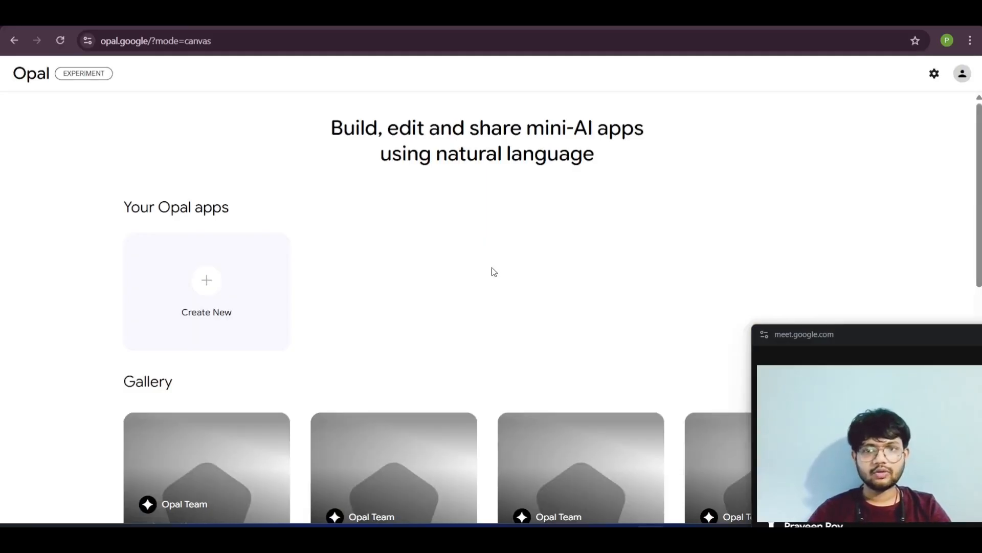
Step: Look through the Opal home page and its gallery of ready-made mini-apps
{"action": "scroll", "coordinate": [494, 271], "scroll_direction": "down", "scroll_amount": 1}
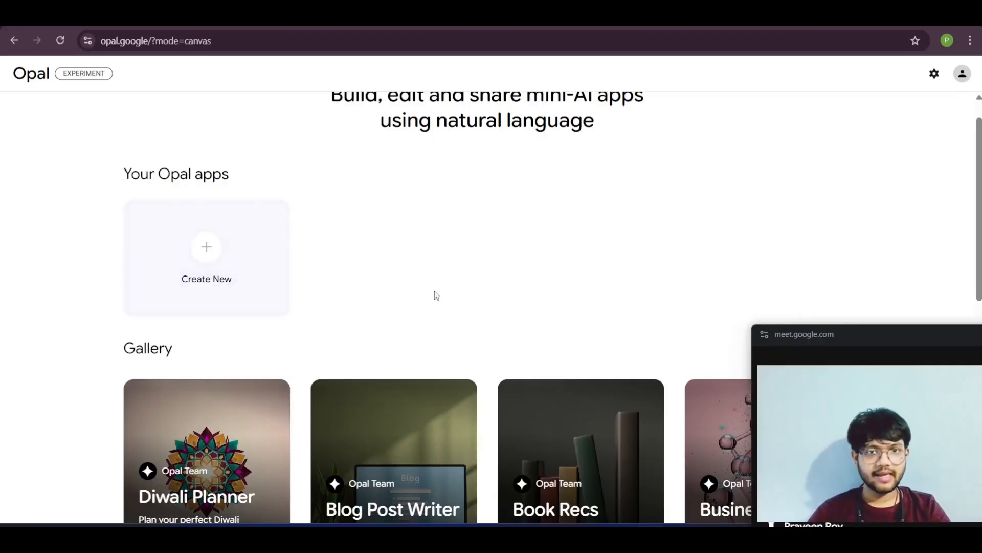
{"action": "scroll", "coordinate": [436, 294], "scroll_direction": "up", "scroll_amount": 1}
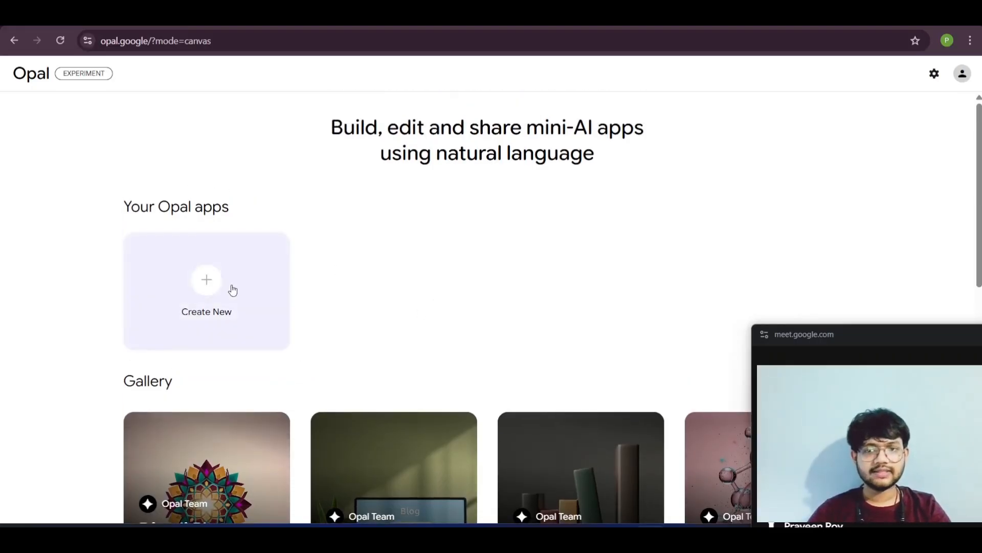
{"action": "scroll", "coordinate": [232, 286], "scroll_direction": "down", "scroll_amount": 3}
{"action": "scroll", "coordinate": [235, 290], "scroll_direction": "down", "scroll_amount": 1}
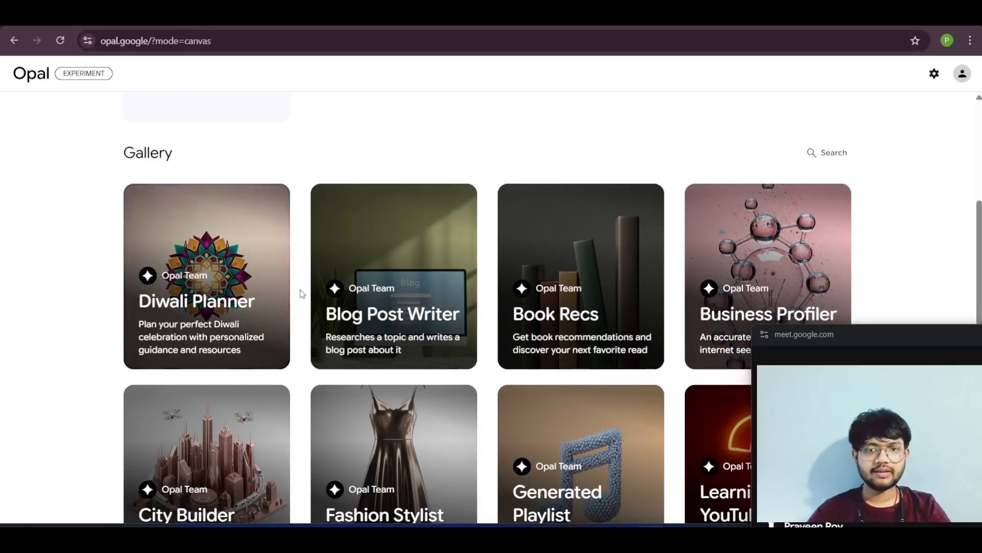
{"action": "scroll", "coordinate": [464, 278], "scroll_direction": "down", "scroll_amount": 2}
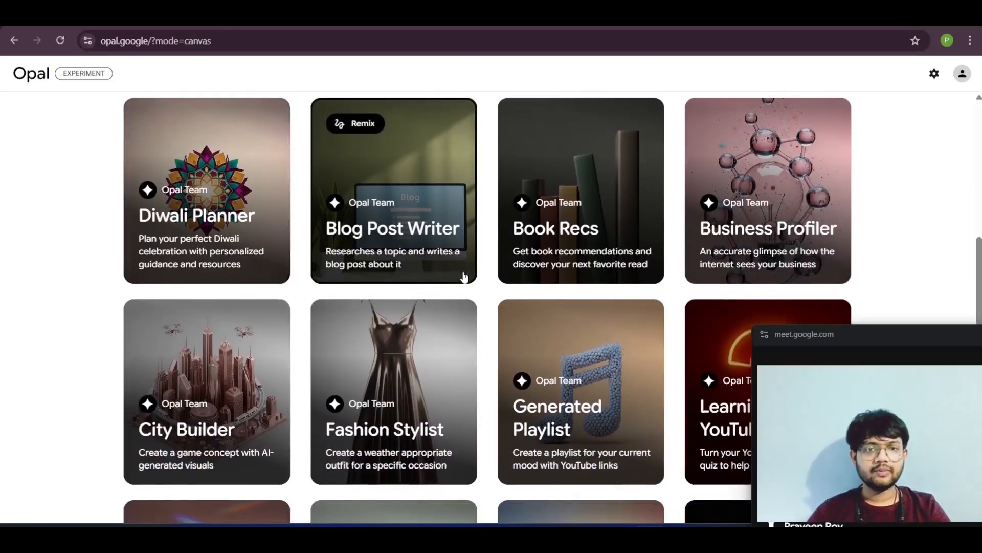
{"action": "scroll", "coordinate": [582, 175], "scroll_direction": "down", "scroll_amount": 2}
{"action": "scroll", "coordinate": [582, 175], "scroll_direction": "down", "scroll_amount": 1}
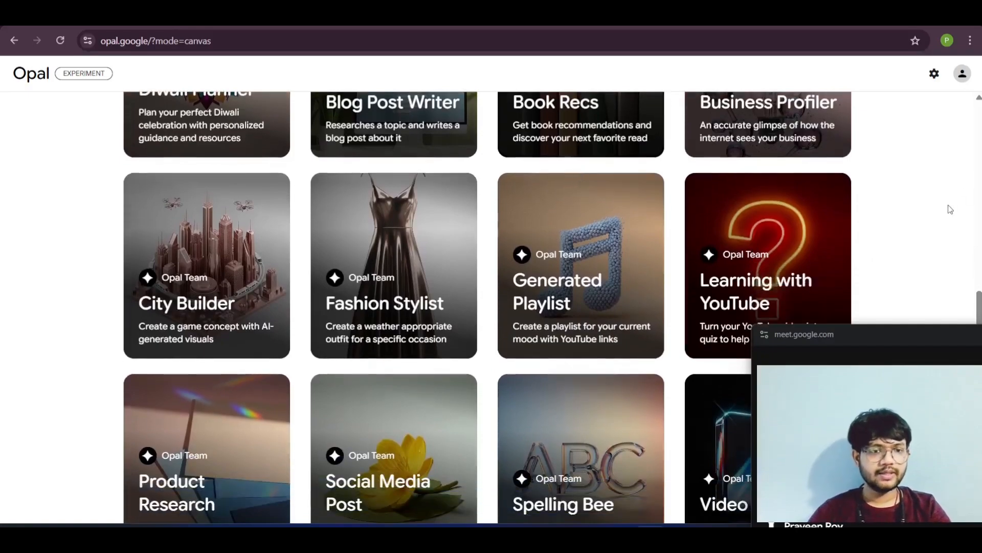
{"action": "scroll", "coordinate": [949, 207], "scroll_direction": "down", "scroll_amount": 1}
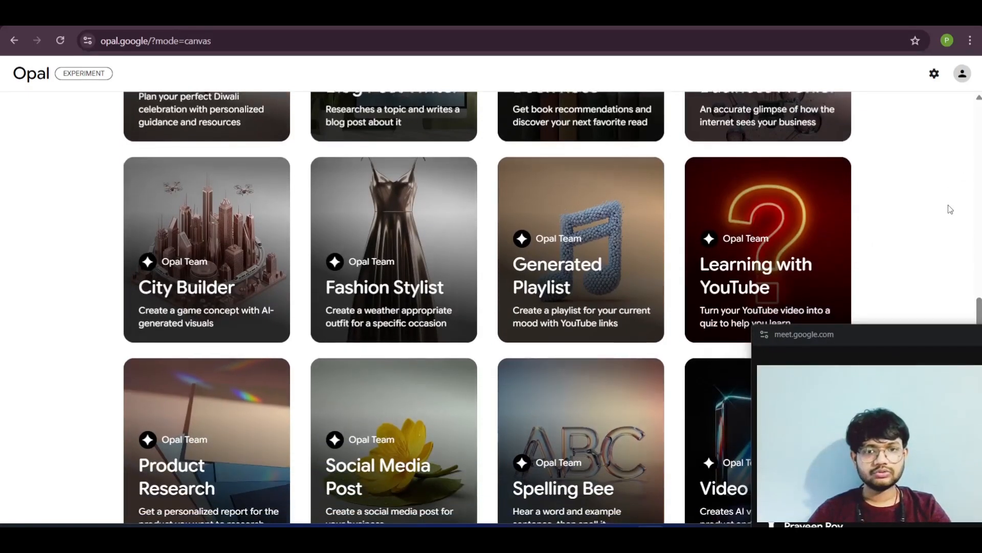
Step: Open the Generated Playlist app from the gallery, dismiss the remix hint and remix the app into an editable copy
{"action": "left_click", "coordinate": [622, 220]}
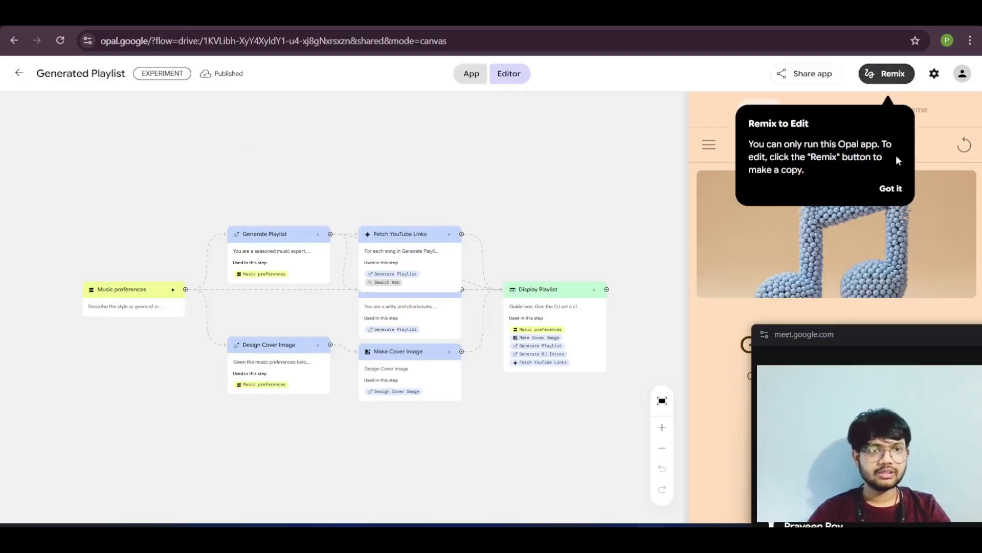
{"action": "left_click", "coordinate": [891, 192]}
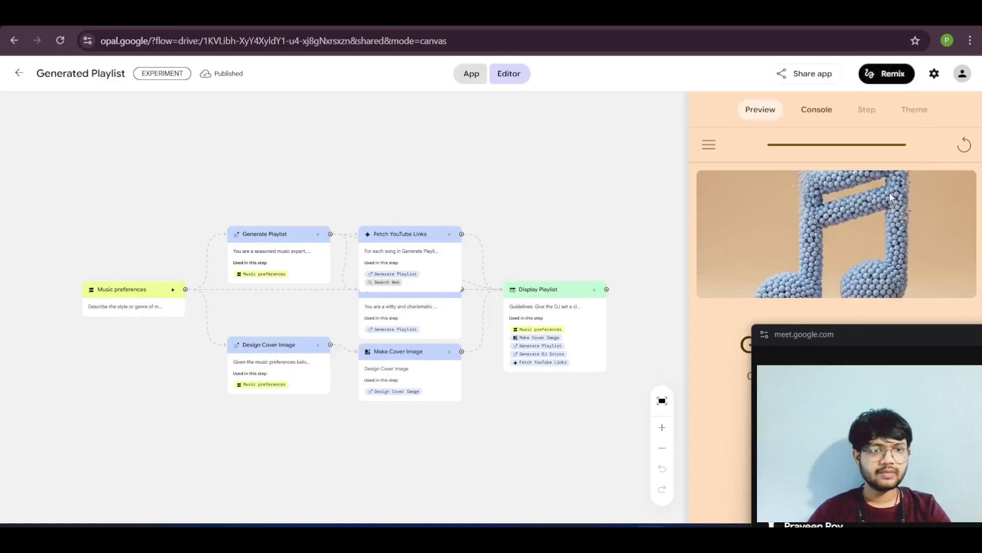
{"action": "left_click", "coordinate": [885, 73]}
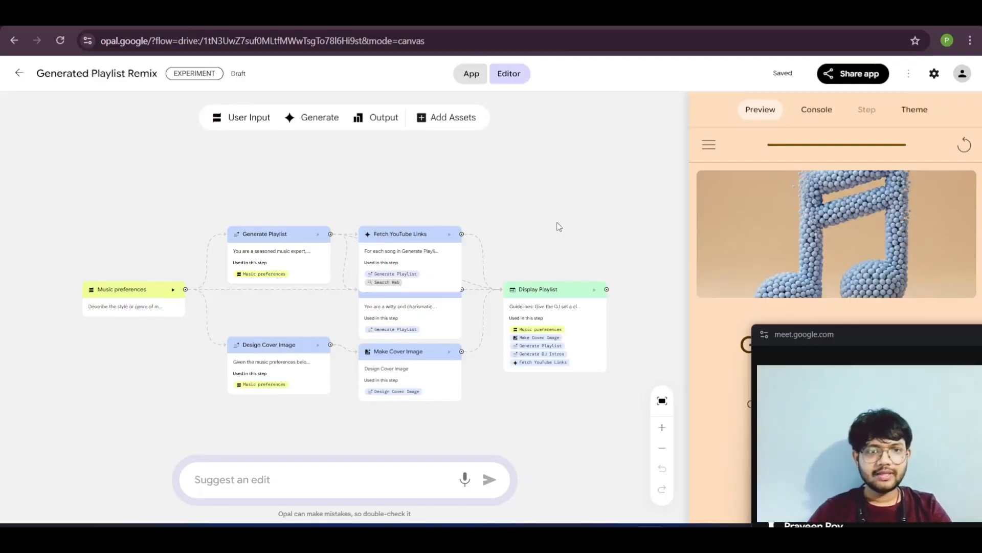
{"action": "left_click_drag", "start_coordinate": [876, 326], "coordinate": [910, 484]}
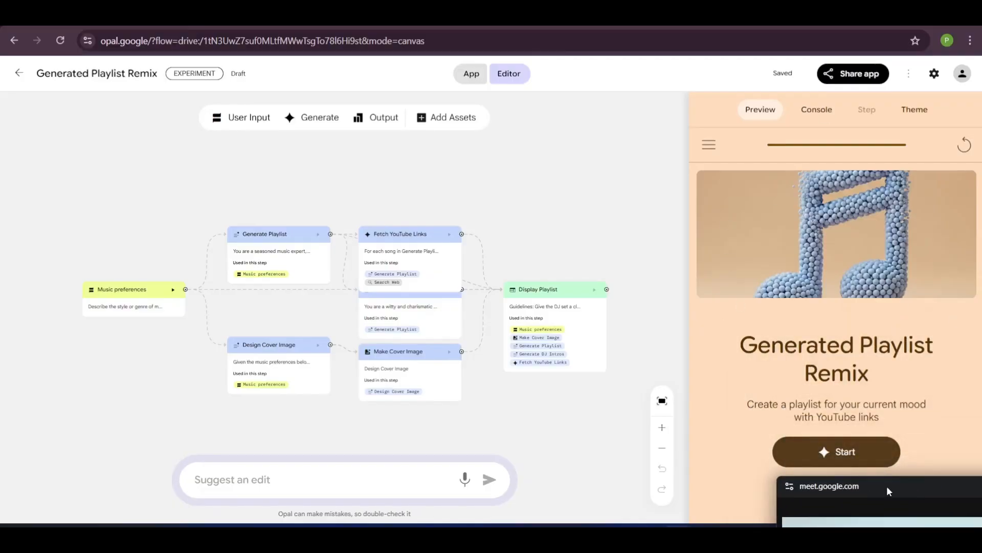
{"action": "left_click_drag", "start_coordinate": [886, 486], "coordinate": [868, 333]}
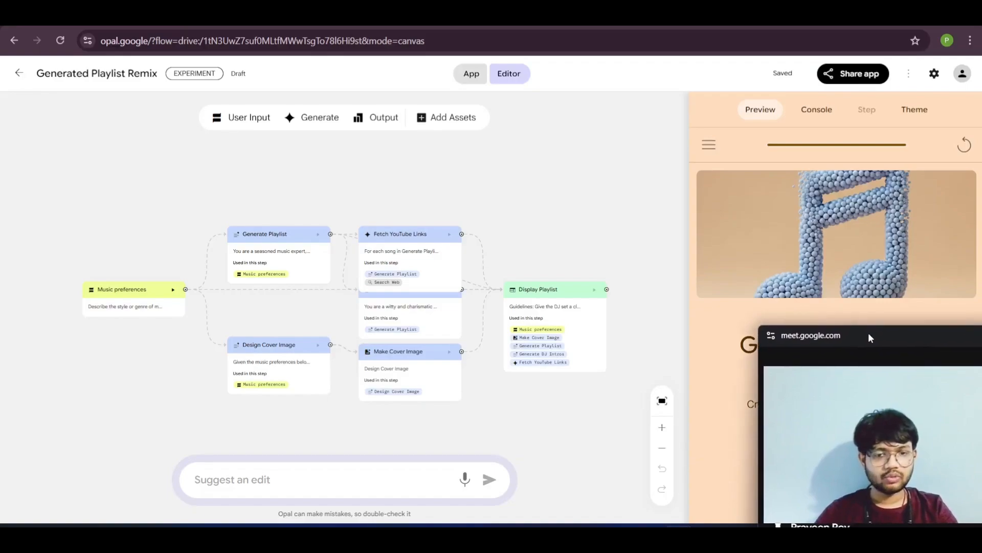
Step: Inspect the Music preferences step and the models available for the Generate Playlist step, keeping Gemini 2.5 Flash
{"action": "left_click", "coordinate": [128, 314]}
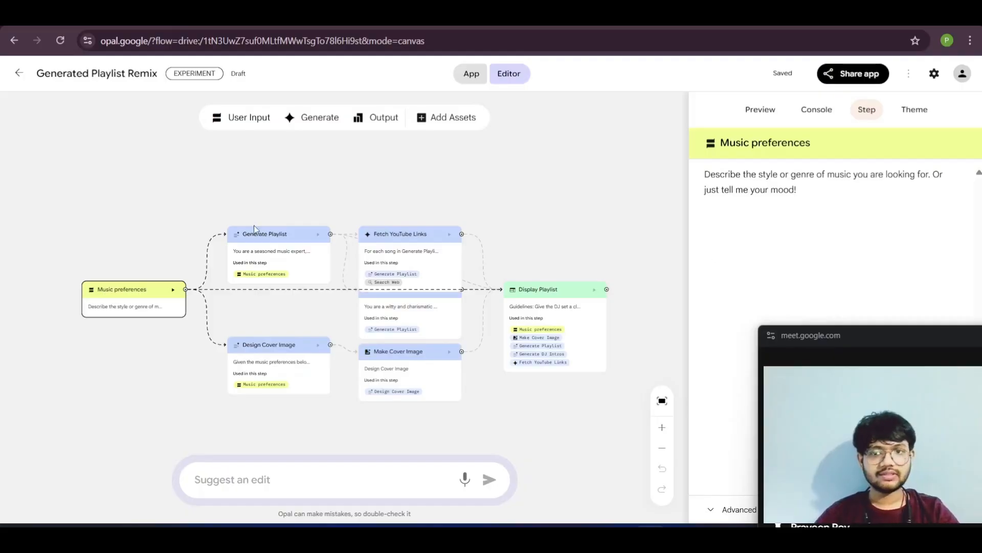
{"action": "left_click", "coordinate": [266, 251]}
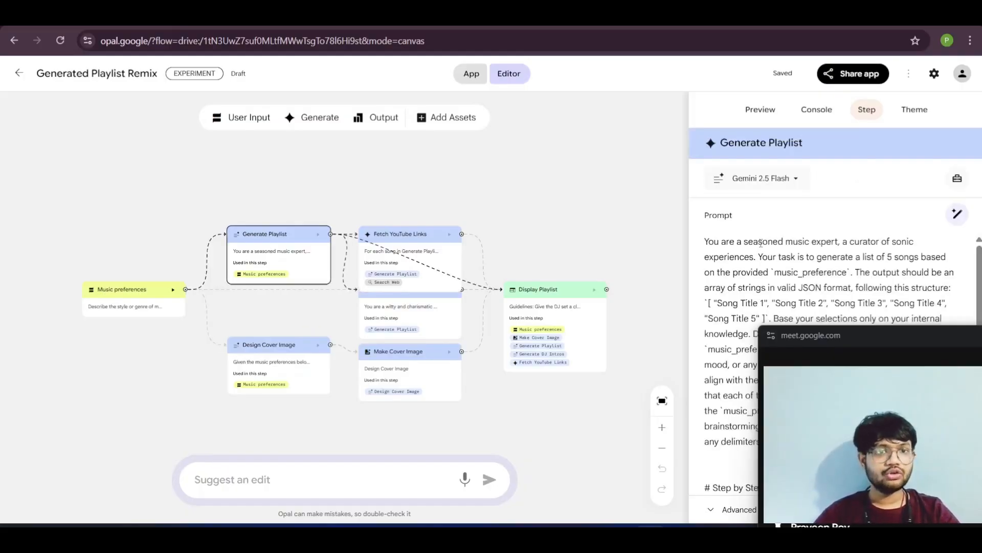
{"action": "left_click", "coordinate": [769, 187]}
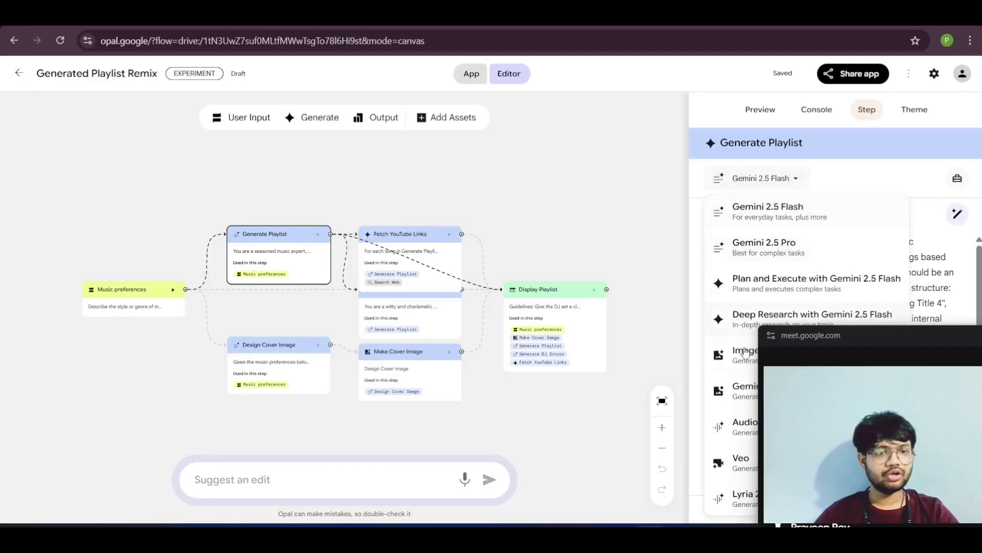
{"action": "left_click_drag", "start_coordinate": [872, 339], "coordinate": [512, 522]}
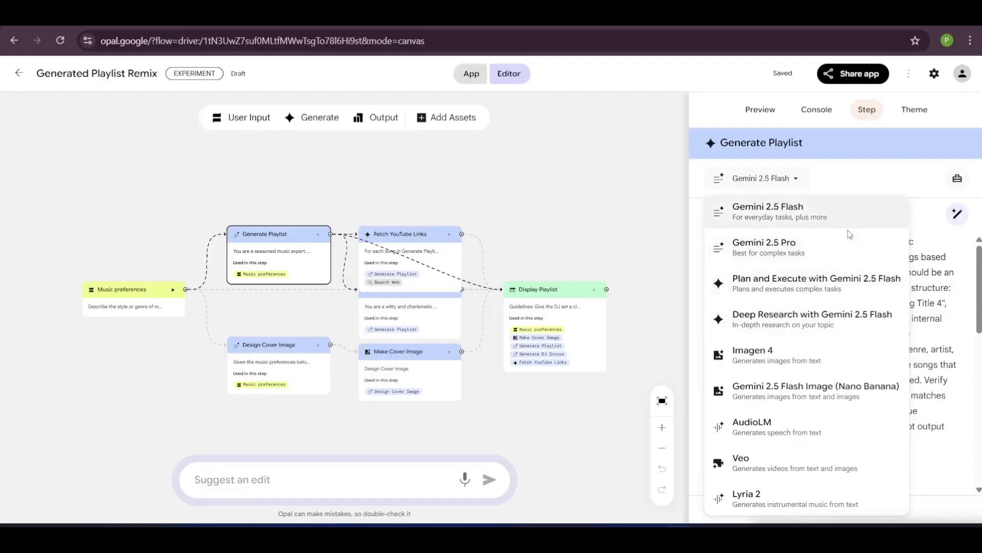
{"action": "left_click", "coordinate": [832, 181]}
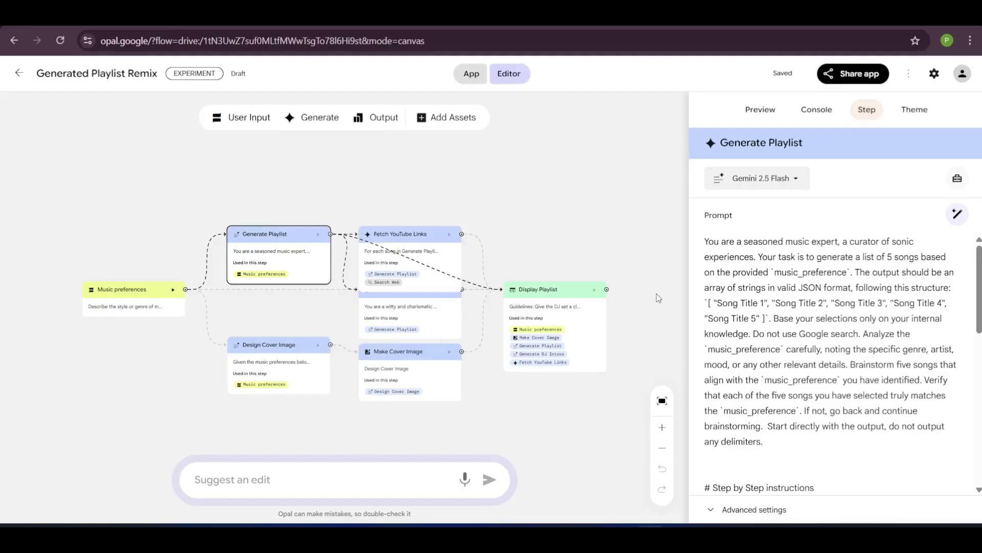
{"action": "left_click", "coordinate": [798, 179]}
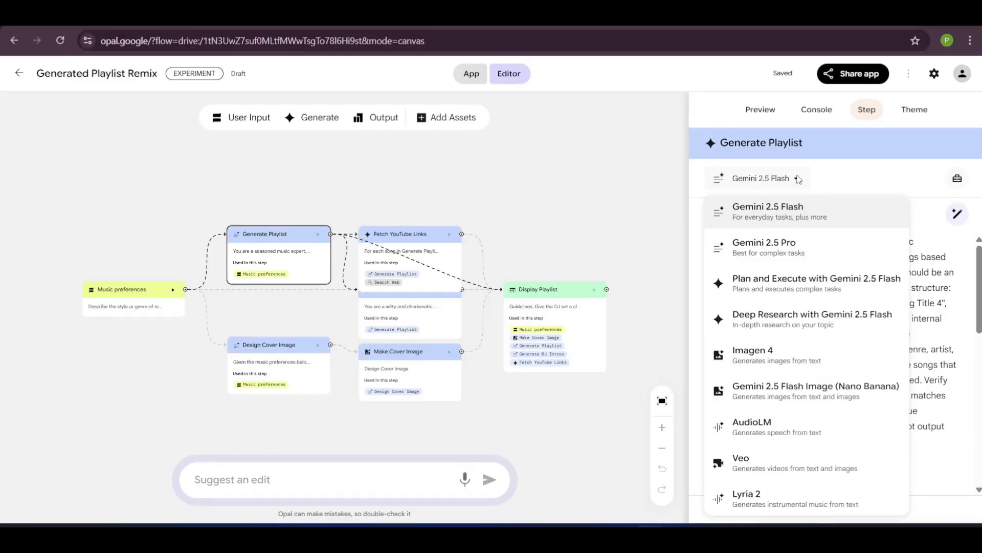
{"action": "left_click", "coordinate": [856, 180]}
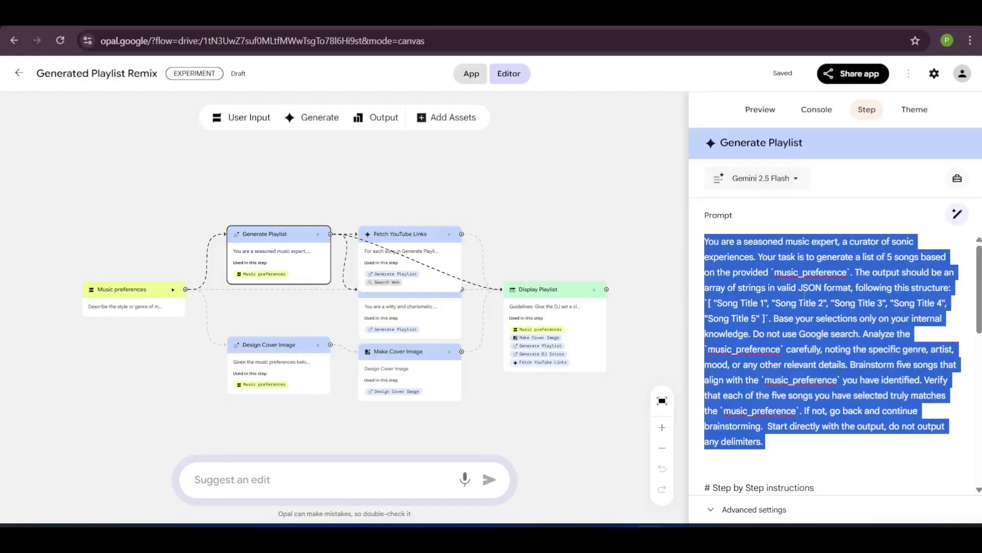
Step: Read the Generate Playlist step's full prompt, from the role description through the step-by-step instructions to the output section
{"action": "scroll", "coordinate": [805, 295], "scroll_direction": "down", "scroll_amount": 2}
{"action": "scroll", "coordinate": [805, 296], "scroll_direction": "up", "scroll_amount": 2}
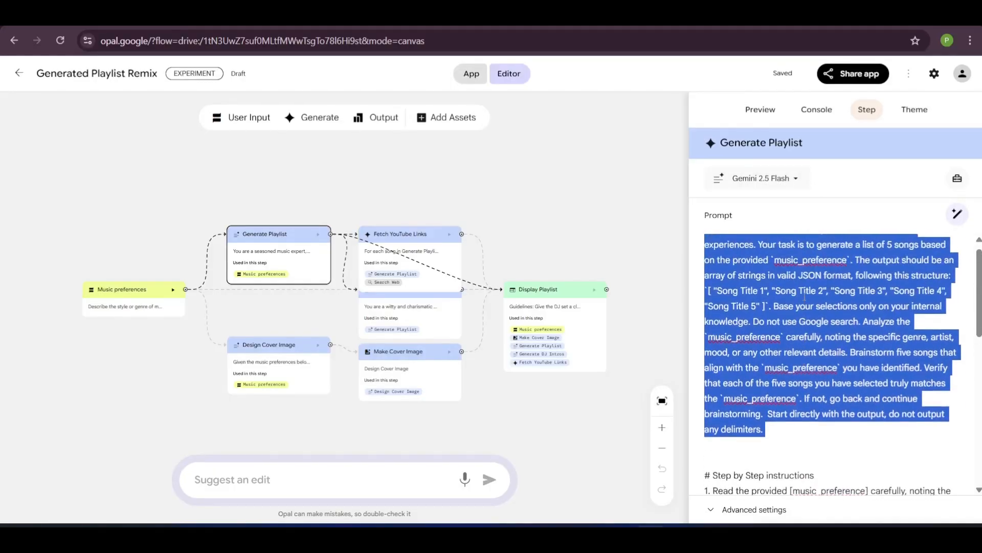
{"action": "left_click", "coordinate": [802, 398]}
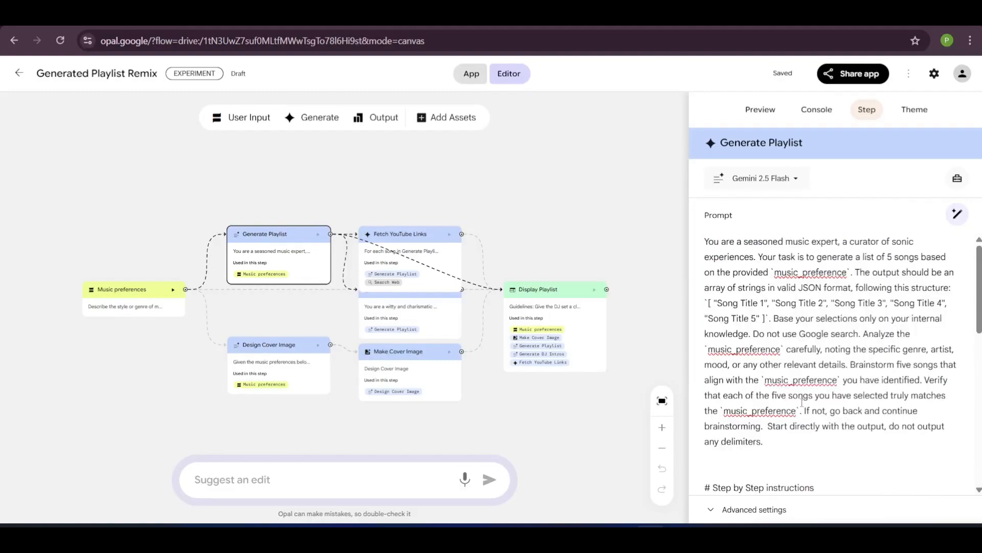
{"action": "left_click_drag", "start_coordinate": [844, 544], "coordinate": [859, 327]}
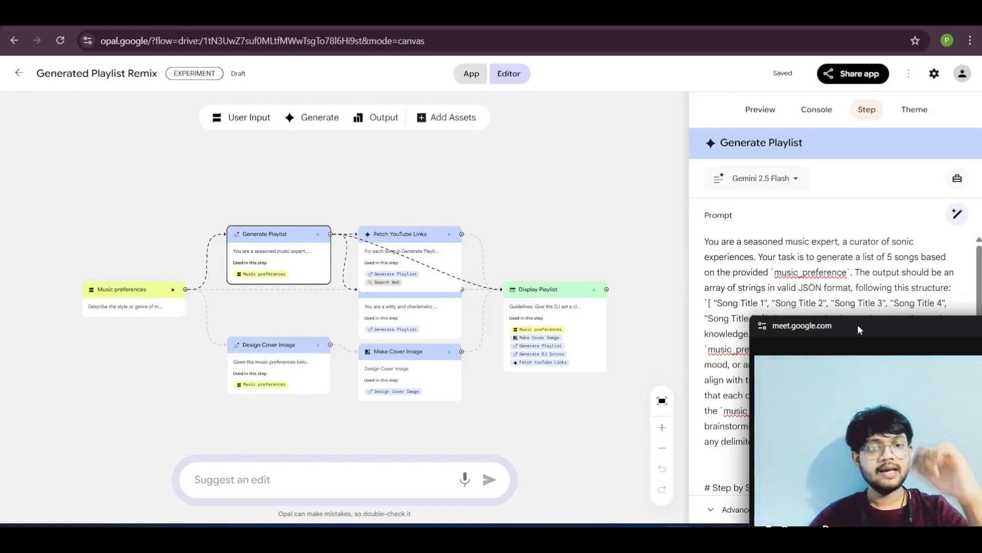
{"action": "left_click_drag", "start_coordinate": [857, 324], "coordinate": [849, 527]}
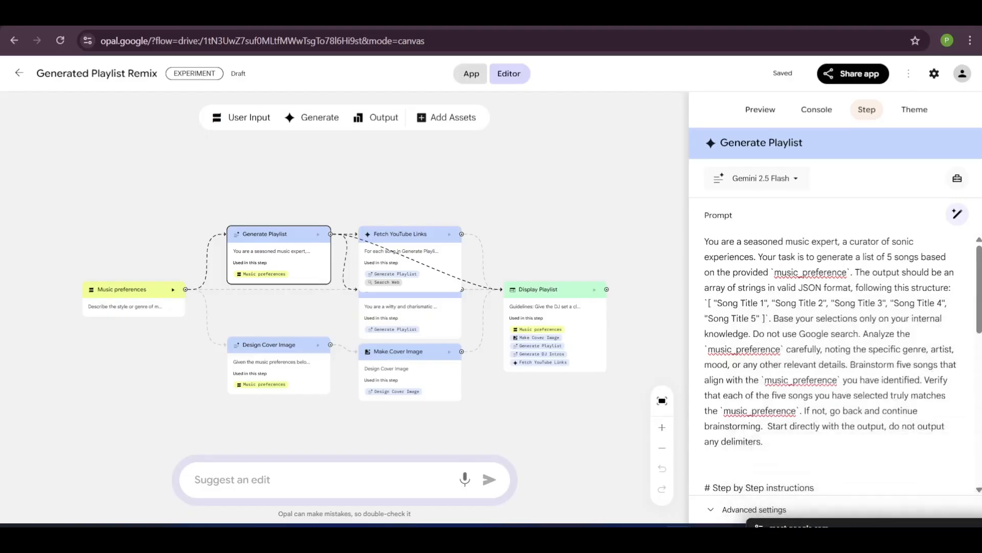
{"action": "scroll", "coordinate": [830, 404], "scroll_direction": "down", "scroll_amount": 4}
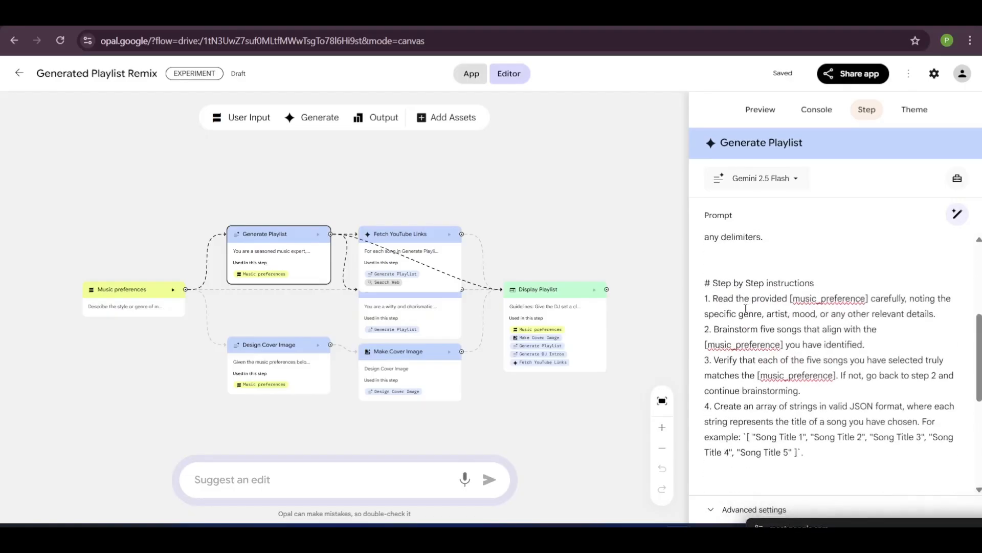
{"action": "left_click_drag", "start_coordinate": [742, 300], "coordinate": [836, 376]}
{"action": "scroll", "coordinate": [801, 396], "scroll_direction": "down", "scroll_amount": 5}
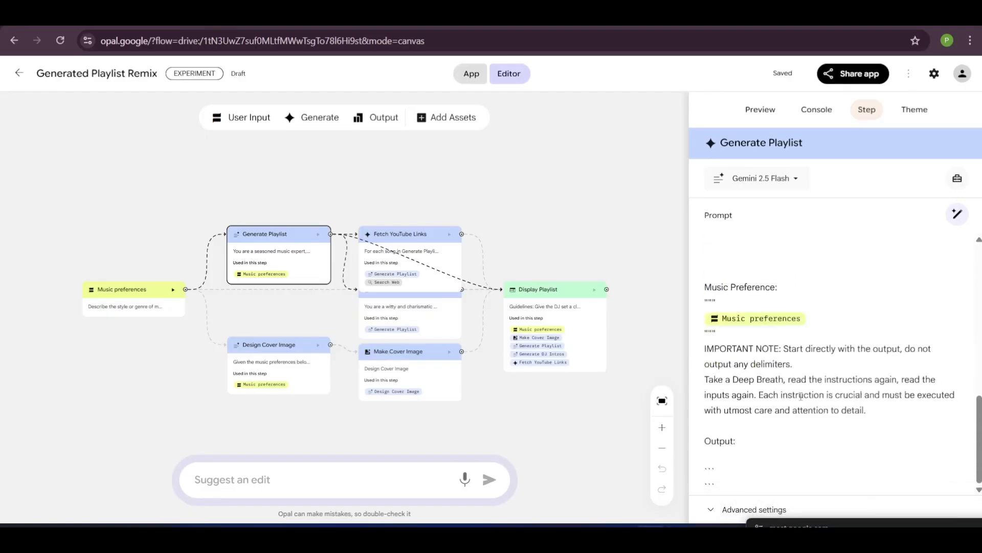
Step: Read the Design Cover Image step's prompt and examine how the Music preferences input feeds it in the workflow
{"action": "scroll", "coordinate": [801, 395], "scroll_direction": "up", "scroll_amount": 10}
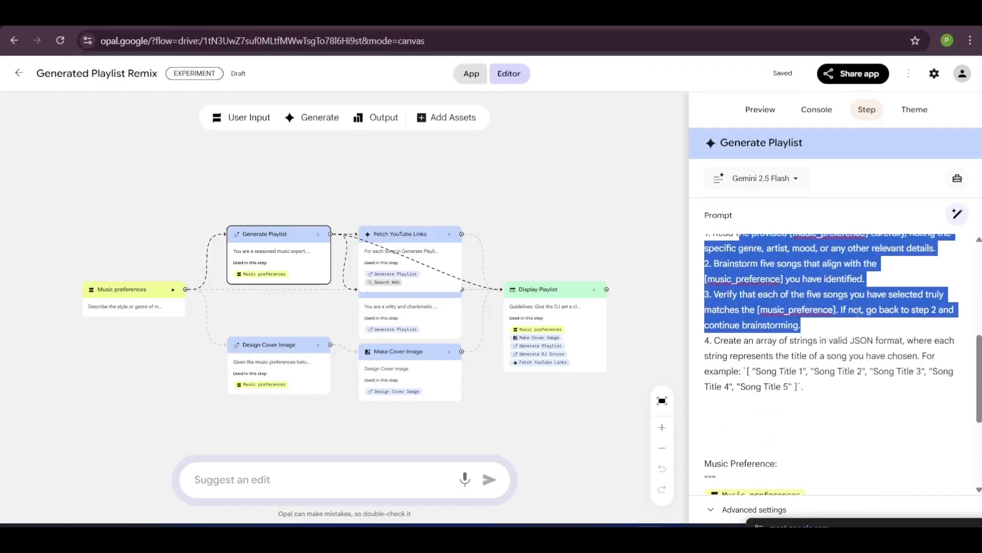
{"action": "scroll", "coordinate": [858, 313], "scroll_direction": "up", "scroll_amount": 2}
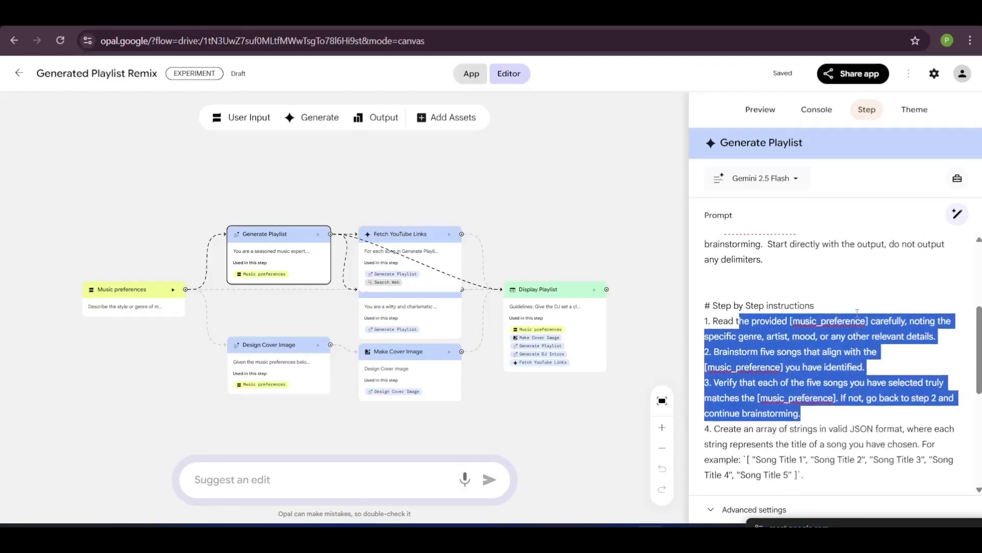
{"action": "left_click", "coordinate": [260, 358]}
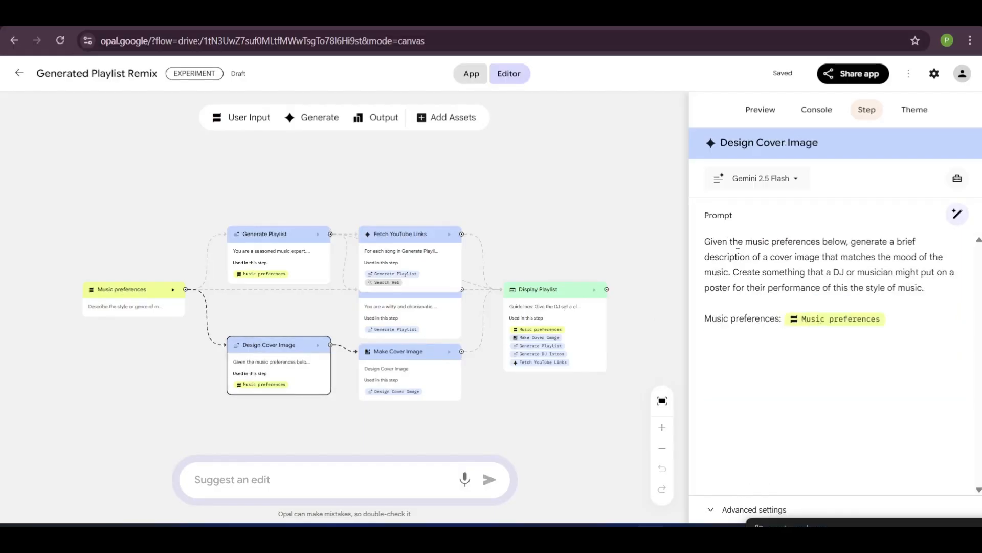
{"action": "left_click_drag", "start_coordinate": [738, 244], "coordinate": [848, 244]}
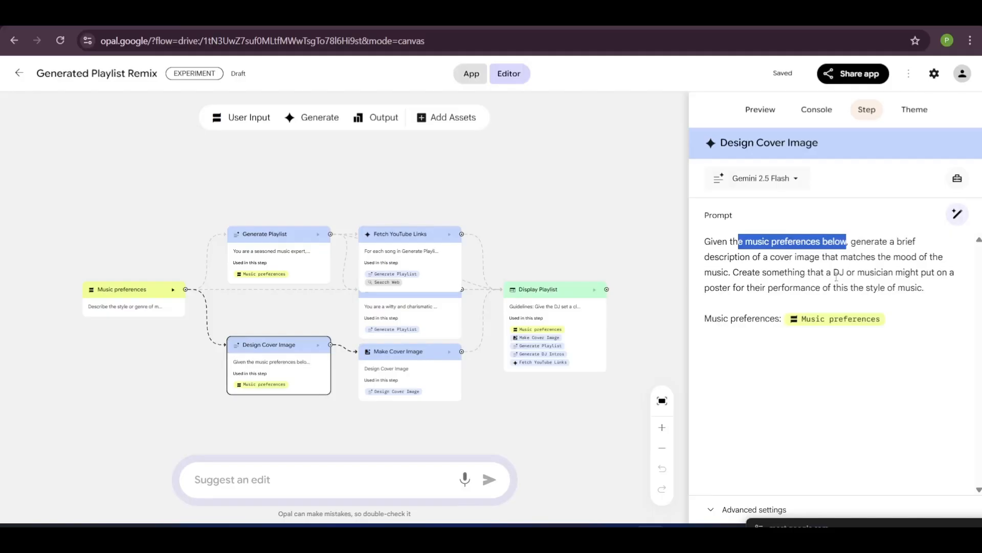
{"action": "left_click_drag", "start_coordinate": [827, 272], "coordinate": [849, 295]}
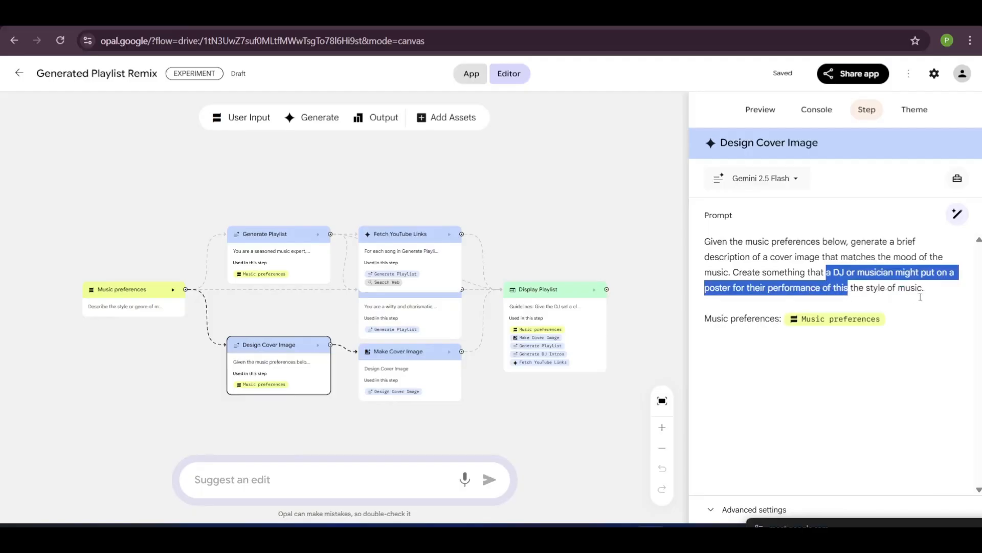
{"action": "left_click_drag", "start_coordinate": [712, 244], "coordinate": [791, 288]}
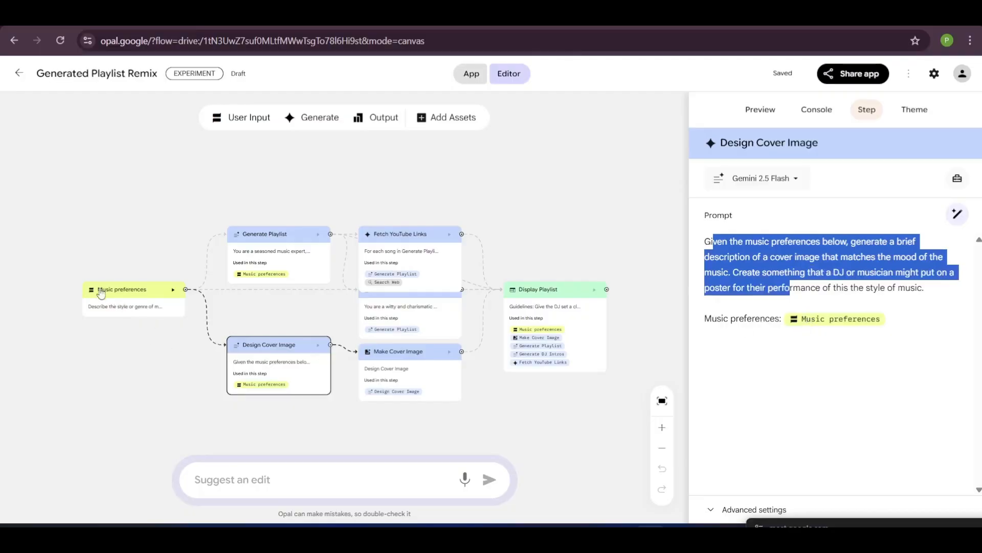
{"action": "scroll", "coordinate": [106, 291], "scroll_direction": "up", "scroll_amount": 2}
{"action": "scroll", "coordinate": [106, 291], "scroll_direction": "up", "scroll_amount": 3}
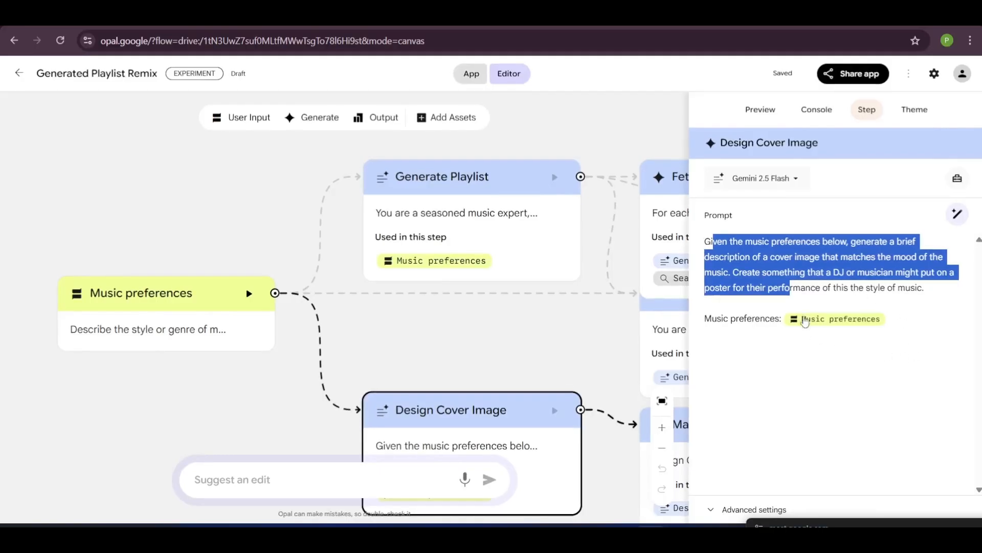
{"action": "scroll", "coordinate": [211, 370], "scroll_direction": "down", "scroll_amount": 5}
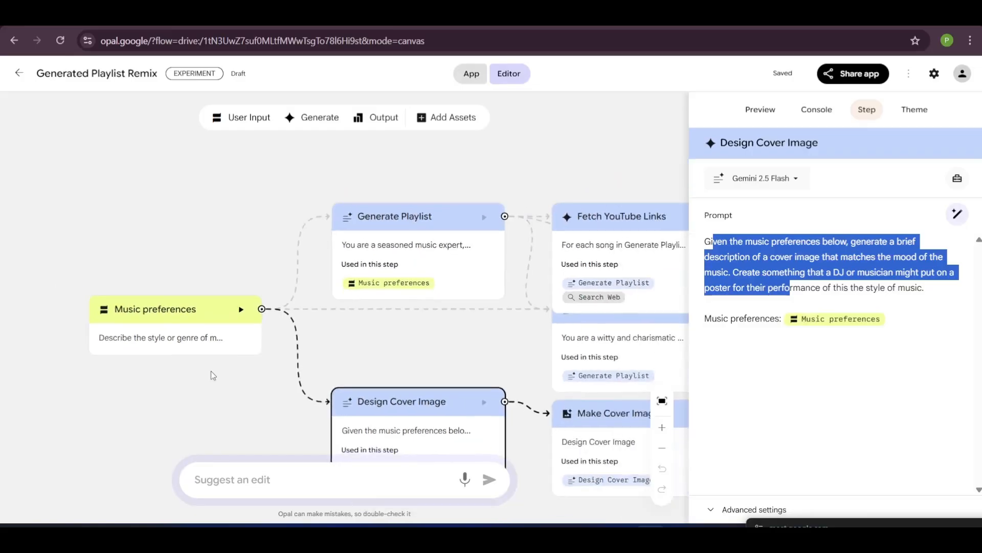
{"action": "scroll", "coordinate": [388, 342], "scroll_direction": "down", "scroll_amount": 3}
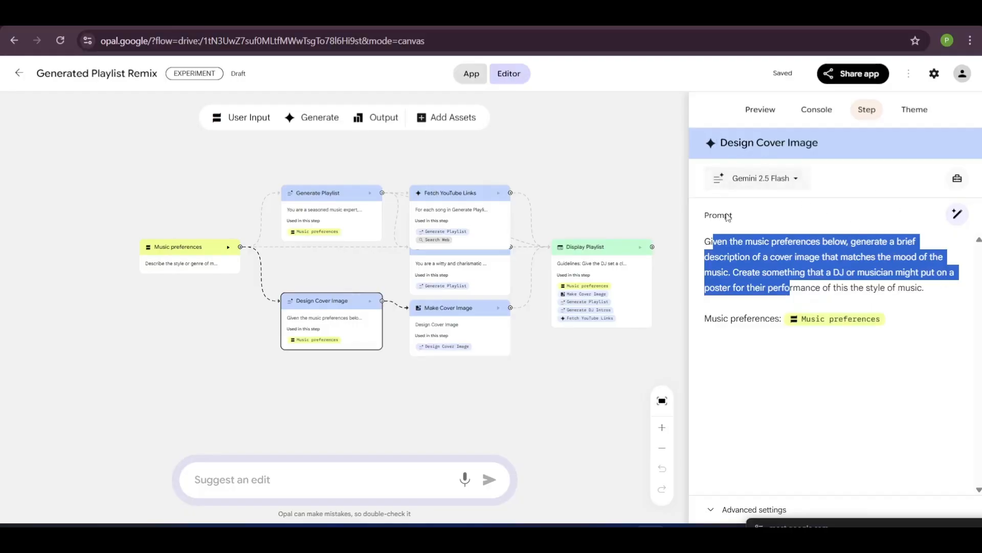
Step: Start the remixed app in its app view to see the opening question, and return to the workflow editor
{"action": "left_click", "coordinate": [474, 73]}
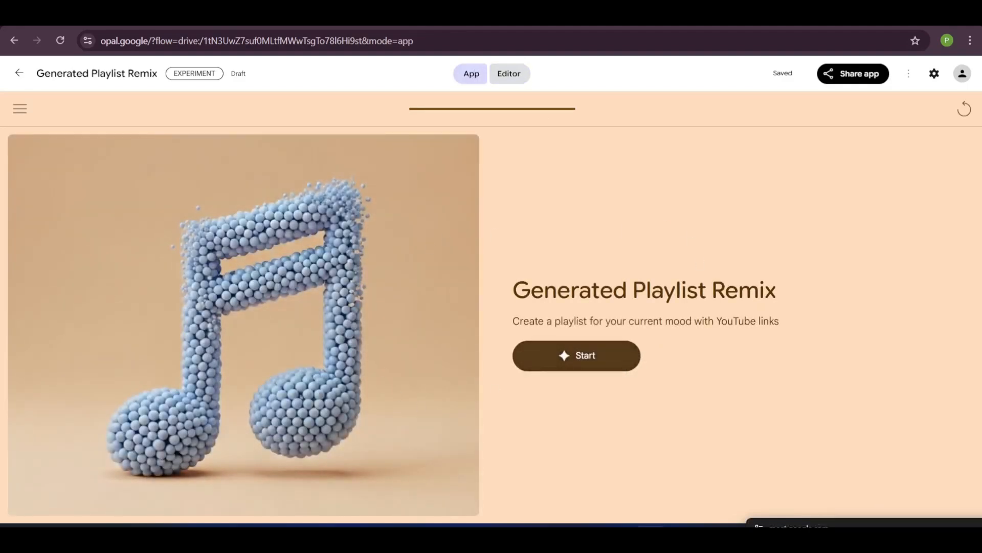
{"action": "left_click_drag", "start_coordinate": [921, 522], "coordinate": [923, 313]}
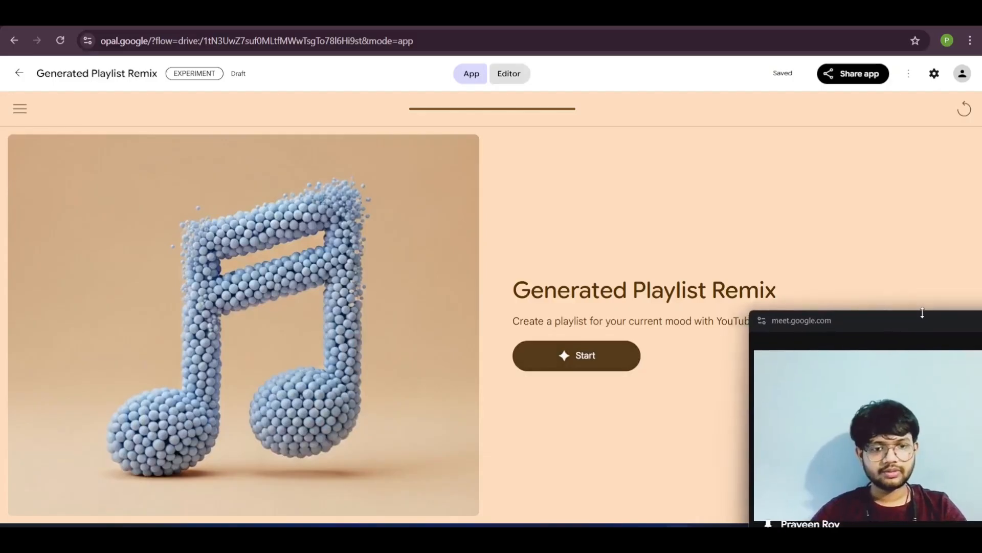
{"action": "left_click", "coordinate": [583, 357]}
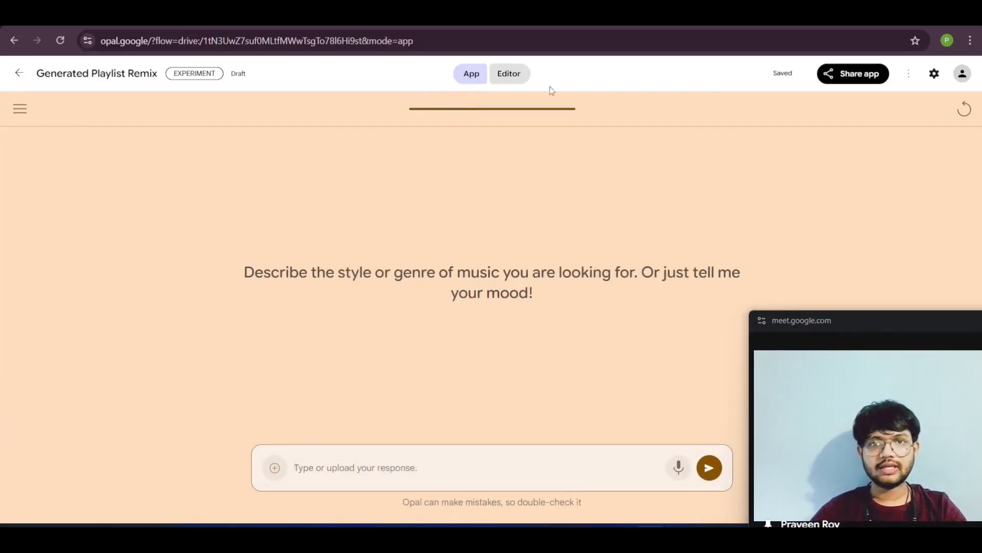
{"action": "left_click", "coordinate": [509, 78]}
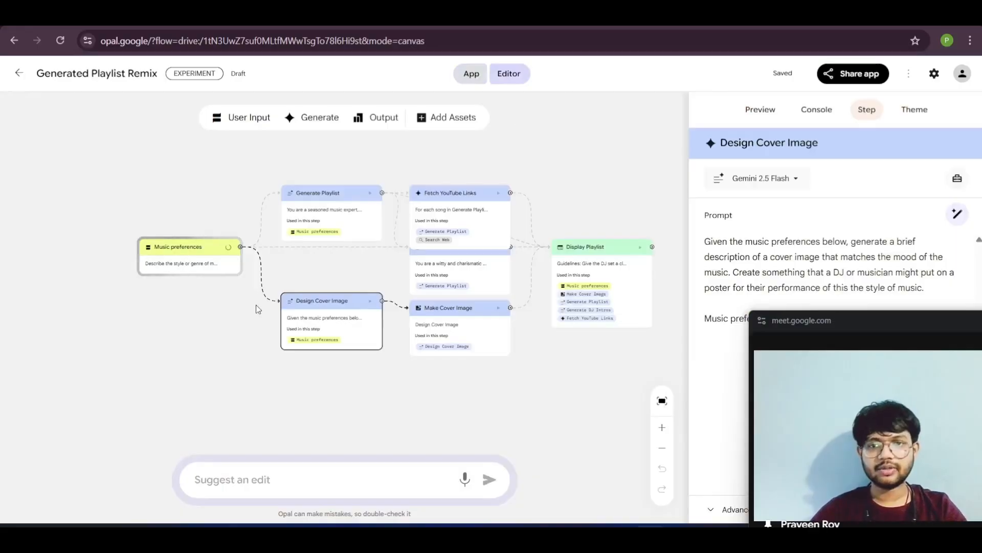
Step: Examine the places for changing the workflow: the edit suggestion field and the Design Cover Image step's prompt
{"action": "left_click", "coordinate": [238, 478]}
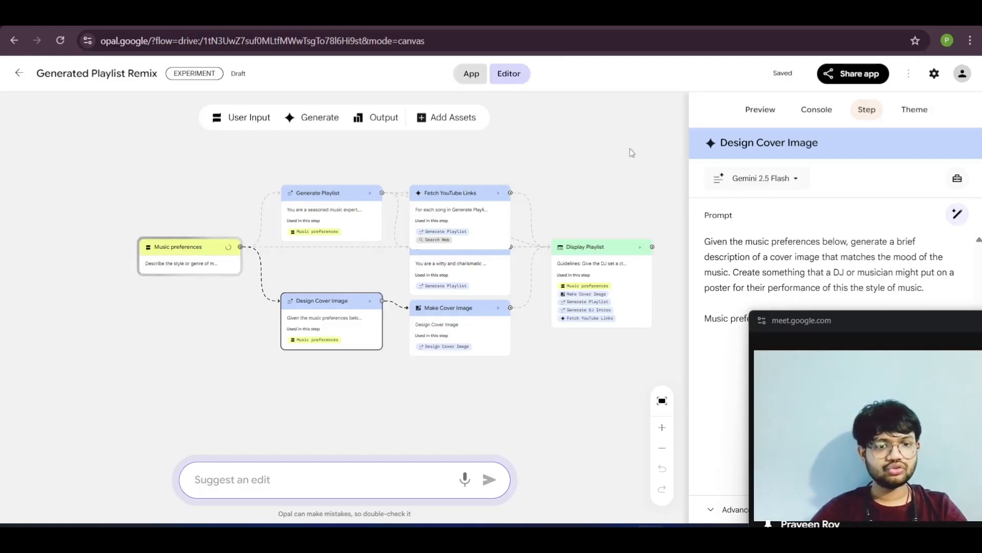
{"action": "left_click_drag", "start_coordinate": [864, 318], "coordinate": [865, 321]}
{"action": "left_click", "coordinate": [243, 487]}
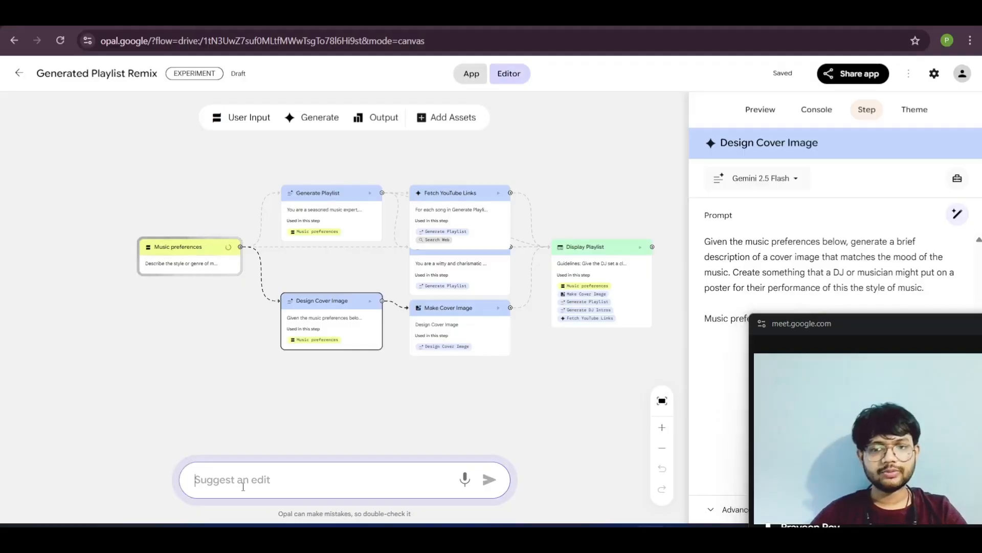
{"action": "left_click", "coordinate": [311, 334]}
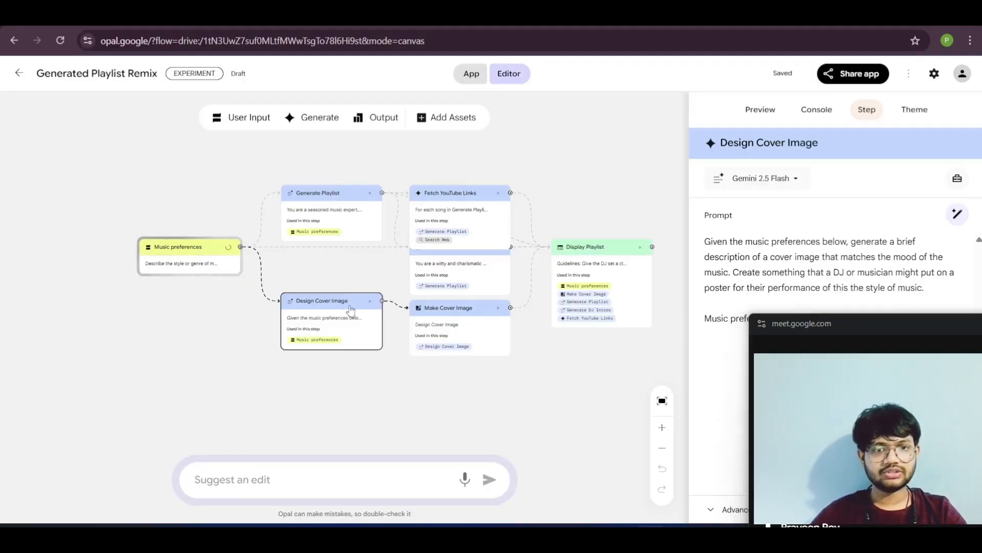
{"action": "left_click_drag", "start_coordinate": [790, 257], "coordinate": [753, 241]}
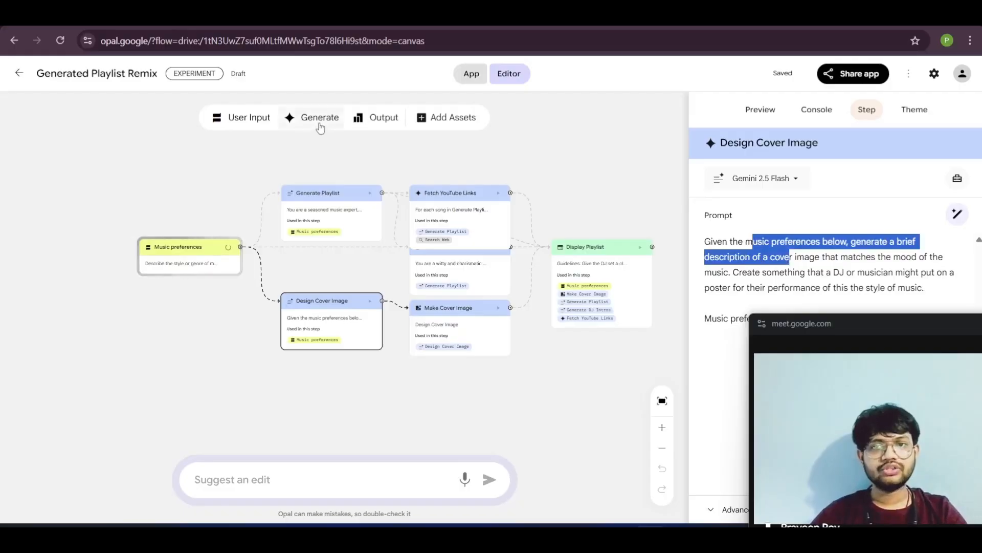
Step: Add a User Input step to the workflow, move it closer to Music preferences and delete it
{"action": "left_click", "coordinate": [239, 118]}
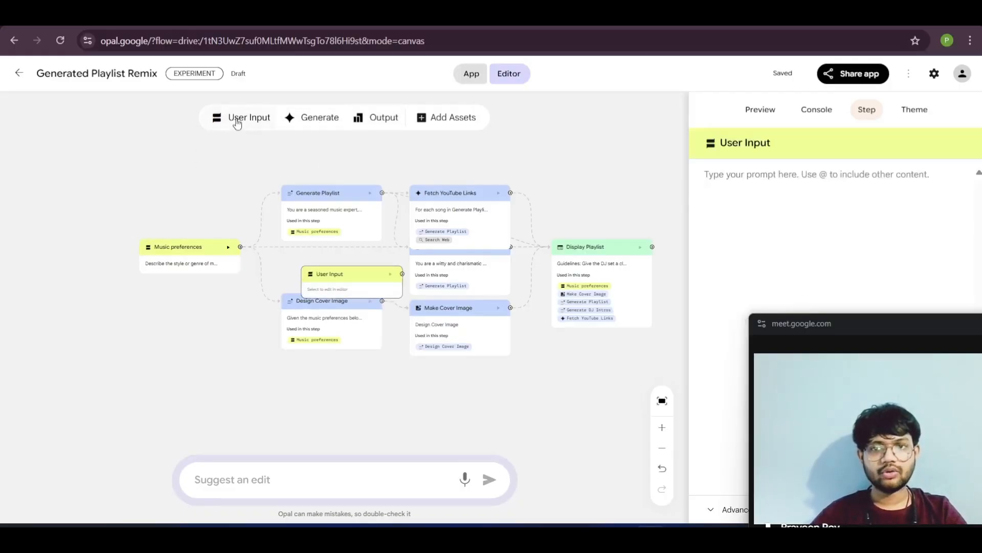
{"action": "left_click_drag", "start_coordinate": [352, 276], "coordinate": [273, 287]}
{"action": "right_click", "coordinate": [273, 287]}
{"action": "left_click", "coordinate": [333, 295]}
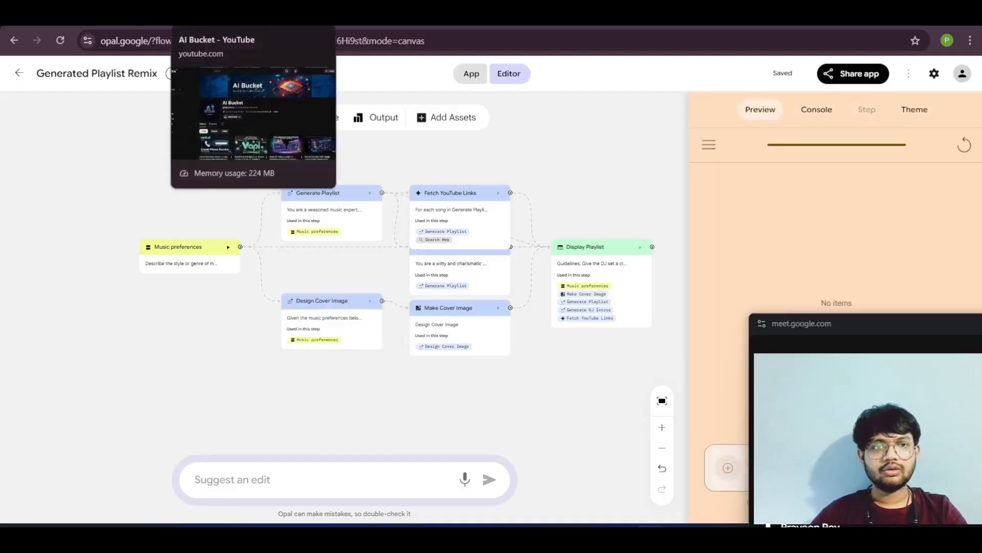
Step: Try to submit "sad" as the music mood in the app view
{"action": "left_click", "coordinate": [471, 77]}
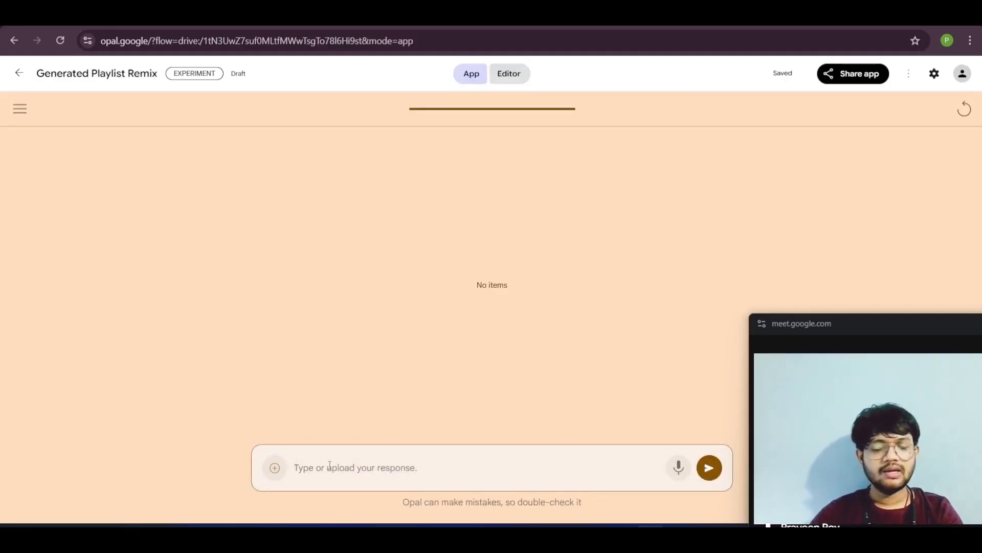
{"action": "type", "text": "sad"}
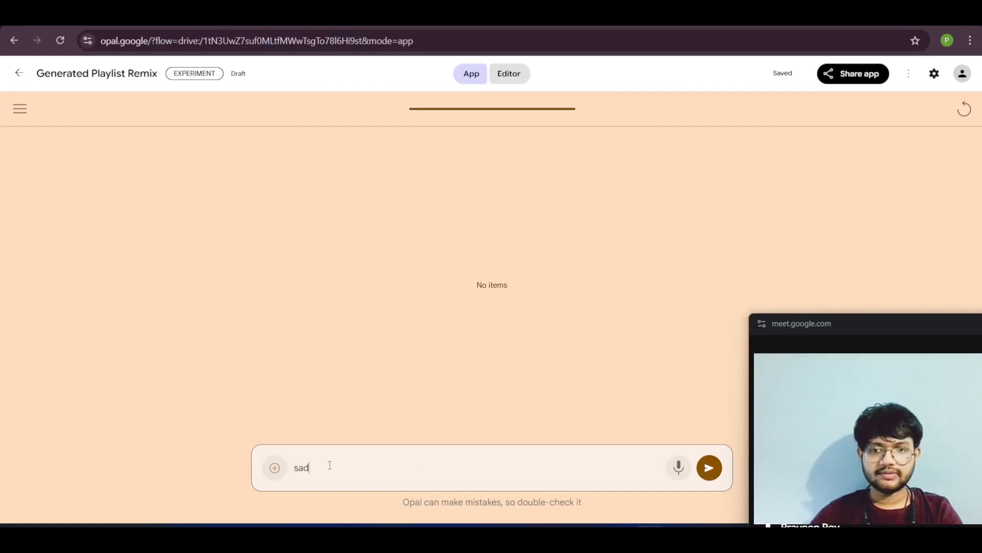
{"action": "key", "text": "Return"}
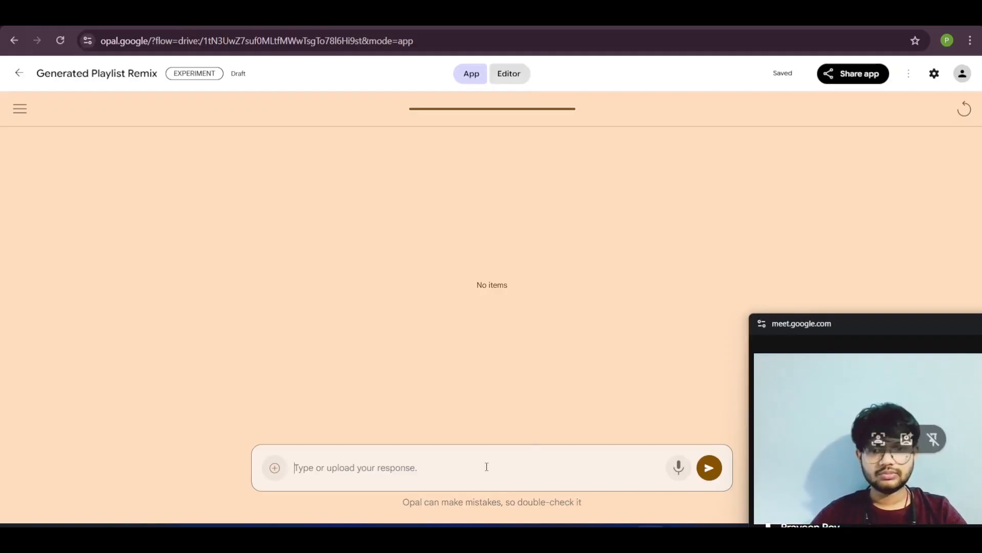
{"action": "type", "text": "sad"}
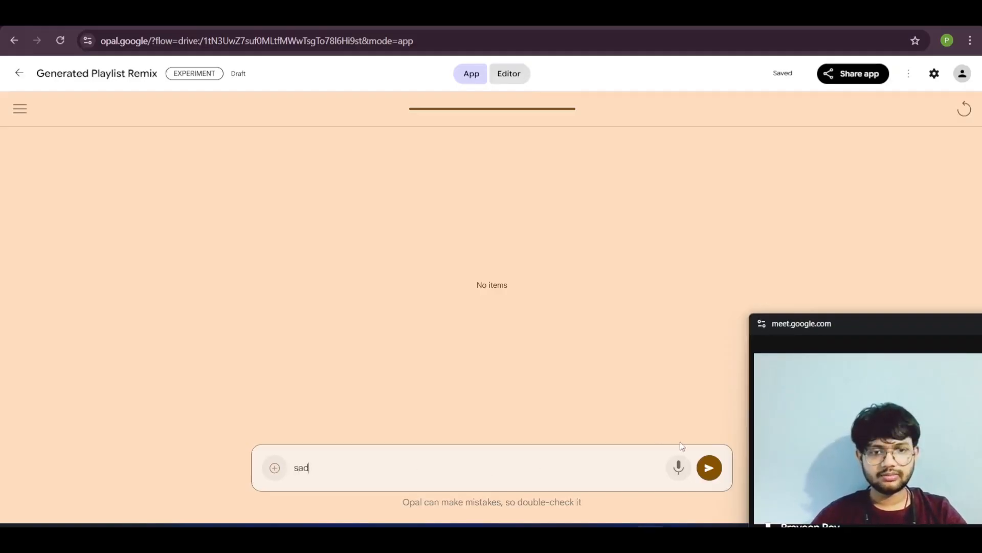
{"action": "left_click", "coordinate": [721, 471]}
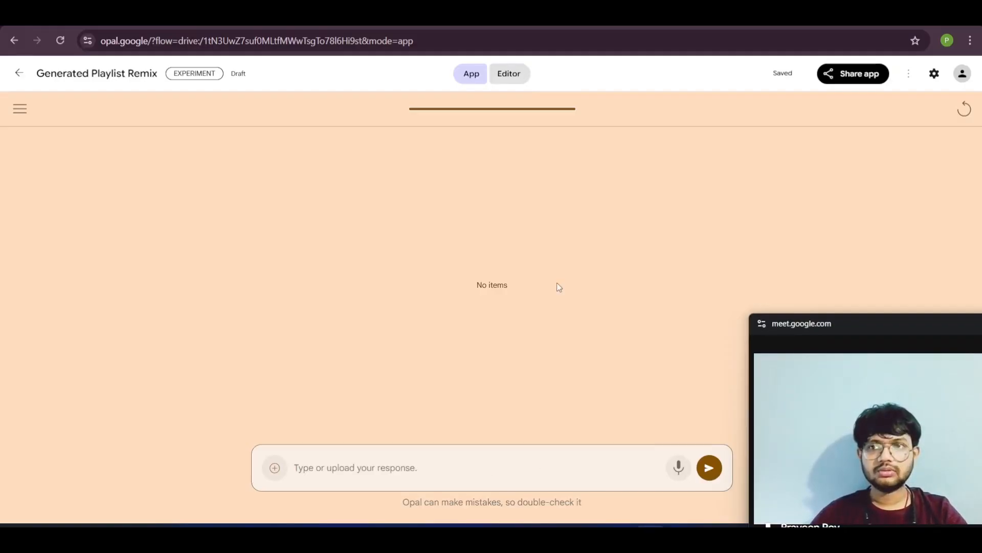
Step: Restart the app, run it with a music mood and switch to the workflow editor
{"action": "left_click", "coordinate": [964, 109]}
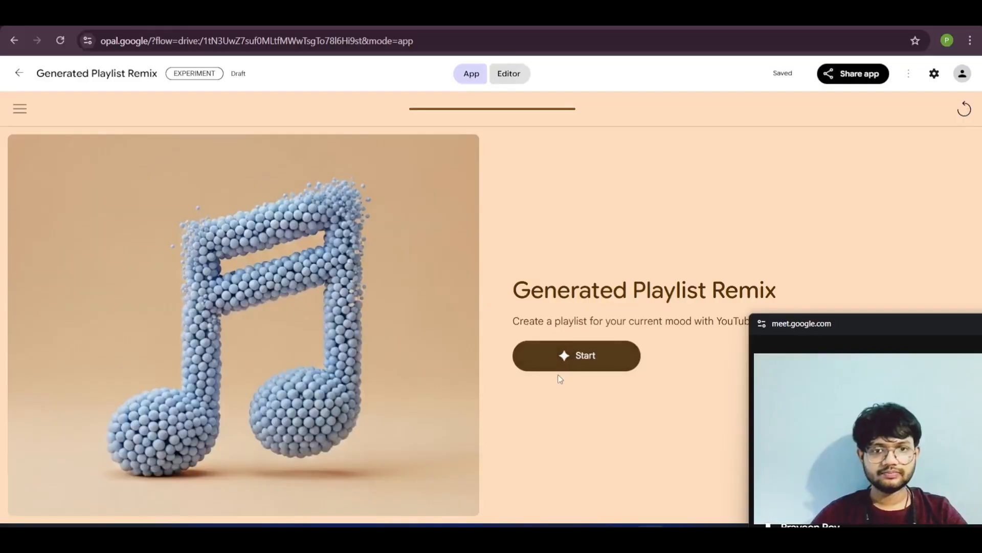
{"action": "left_click", "coordinate": [568, 364]}
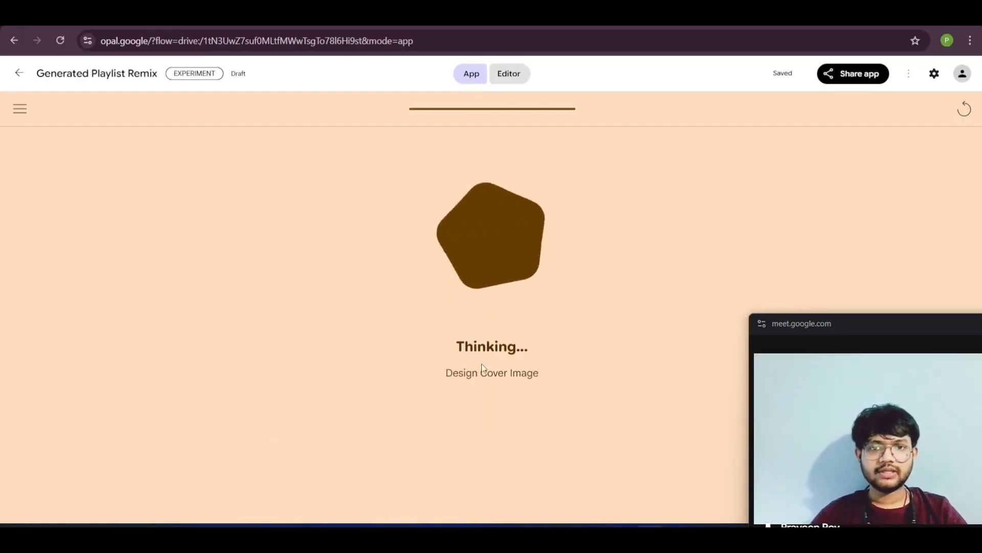
{"action": "left_click", "coordinate": [512, 74]}
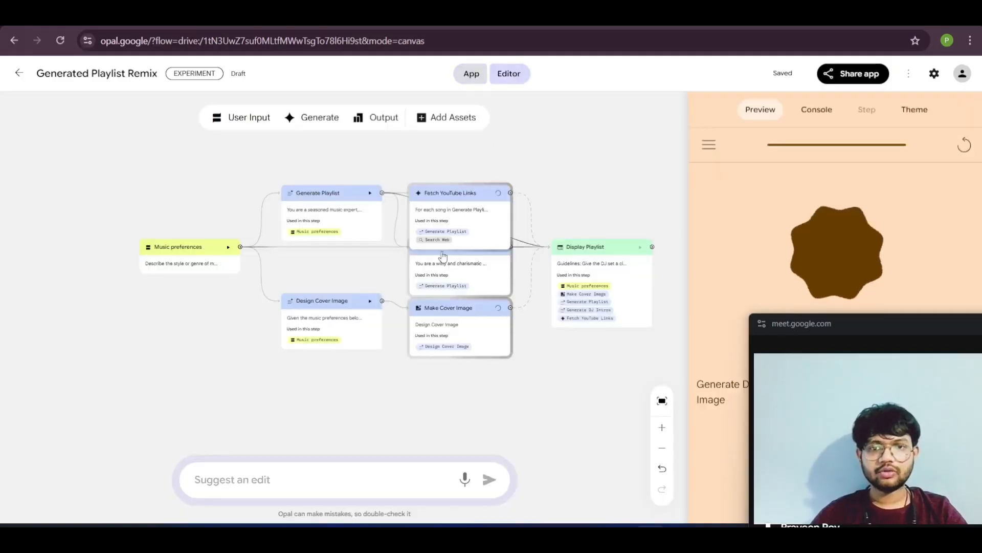
Step: Follow the running workflow on the canvas from Fetch YouTube Links and Make Cover Image to Display Playlist
{"action": "scroll", "coordinate": [467, 215], "scroll_direction": "up", "scroll_amount": 2}
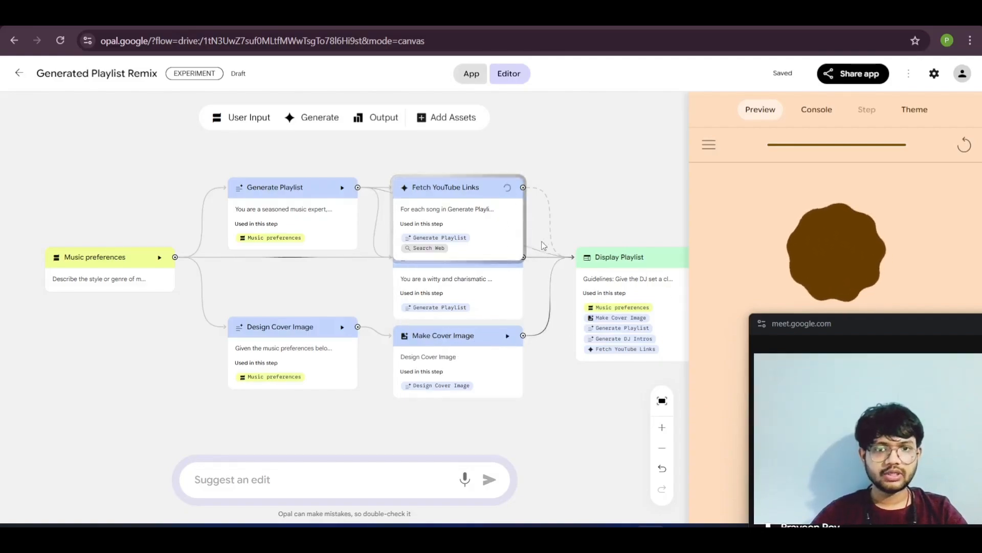
{"action": "scroll", "coordinate": [554, 315], "scroll_direction": "up", "scroll_amount": 2}
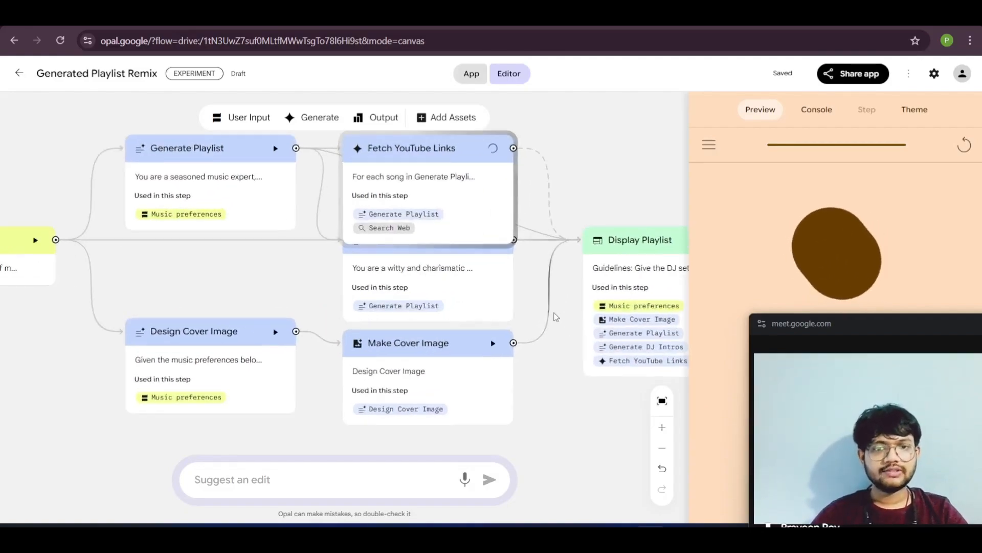
{"action": "scroll", "coordinate": [555, 316], "scroll_direction": "right", "scroll_amount": 2}
{"action": "scroll", "coordinate": [556, 316], "scroll_direction": "up", "scroll_amount": 1}
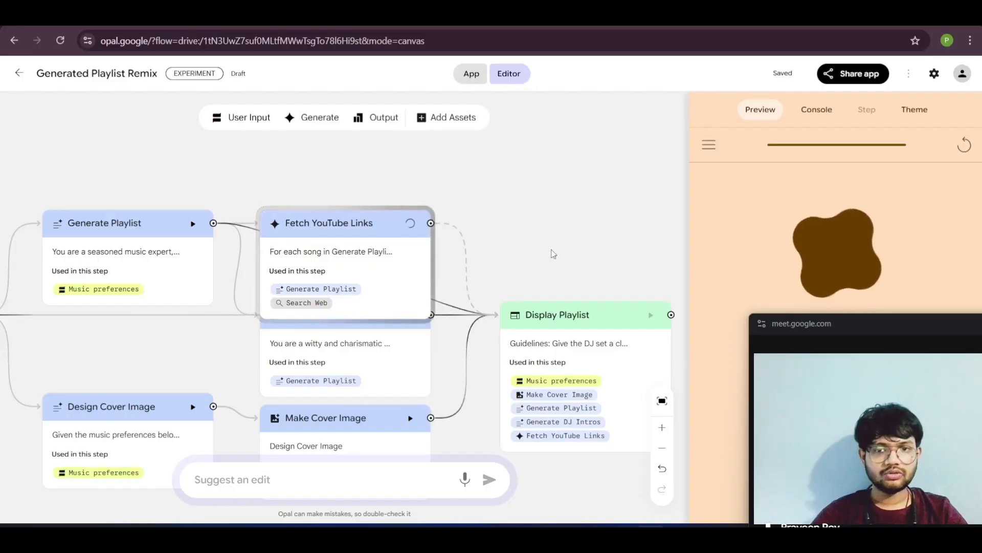
{"action": "scroll", "coordinate": [557, 239], "scroll_direction": "down", "scroll_amount": 2}
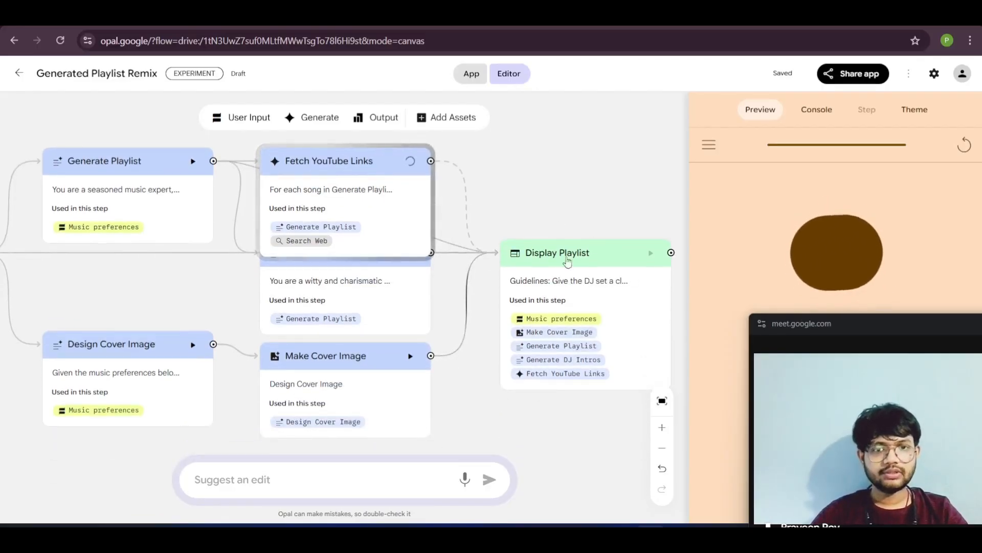
{"action": "left_click_drag", "start_coordinate": [851, 327], "coordinate": [860, 543]}
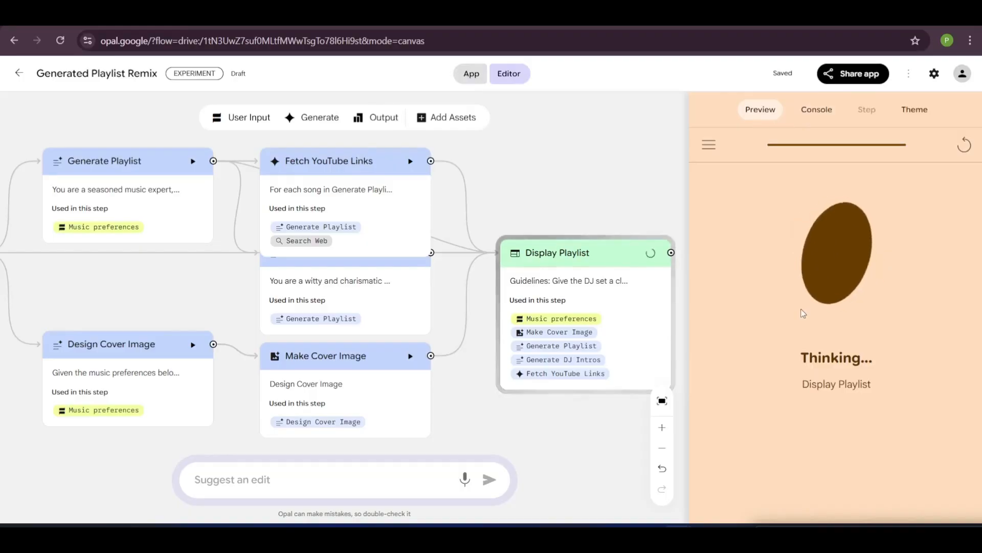
Step: Look through the generated playlist in the preview and in the full app view, including its cover and song introductions
{"action": "scroll", "coordinate": [446, 385], "scroll_direction": "down", "scroll_amount": 1}
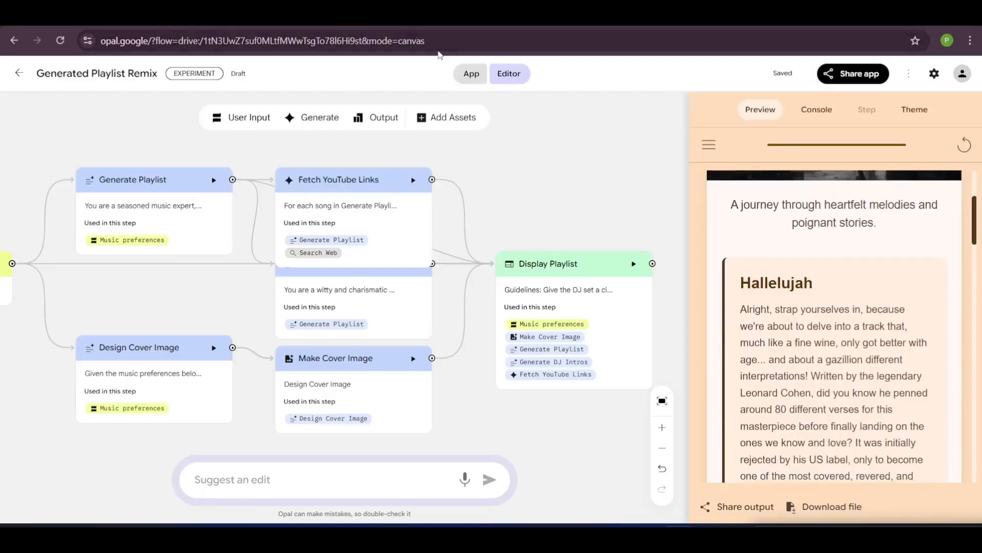
{"action": "left_click", "coordinate": [467, 75]}
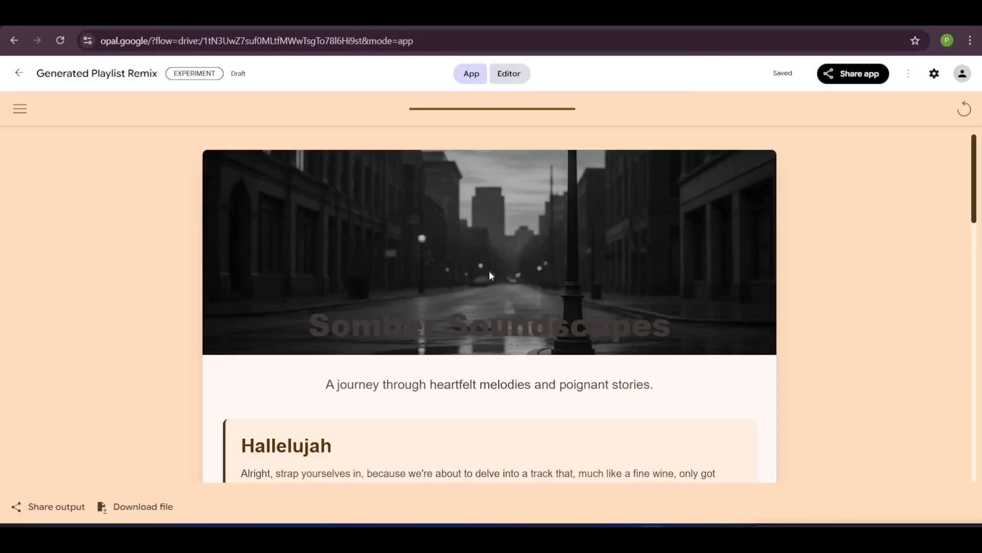
{"action": "scroll", "coordinate": [490, 272], "scroll_direction": "down", "scroll_amount": 4}
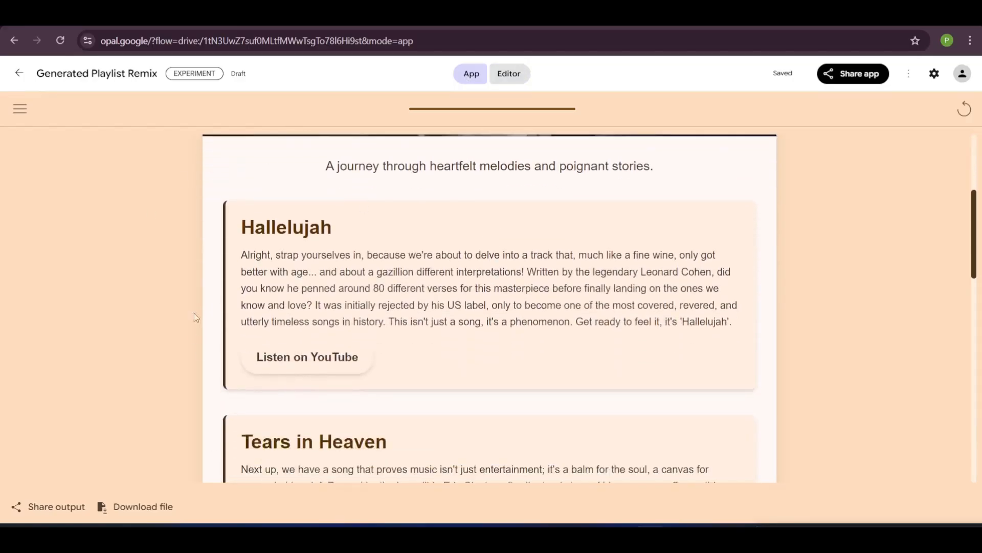
Step: Read through the remaining song introductions in the full playlist, from Hallelujah to Mad World, and return to the cover
{"action": "scroll", "coordinate": [417, 282], "scroll_direction": "down", "scroll_amount": 3}
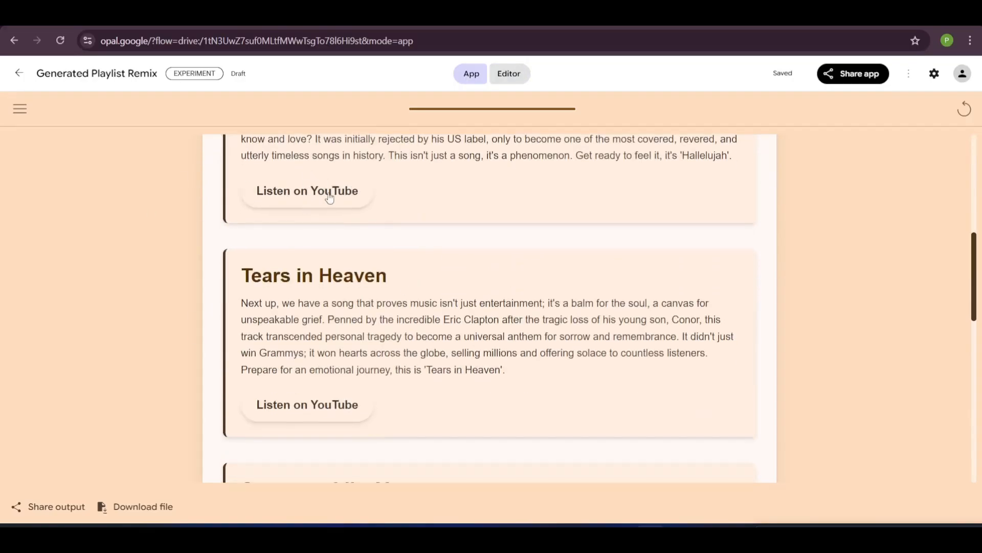
{"action": "scroll", "coordinate": [350, 299], "scroll_direction": "down", "scroll_amount": 4}
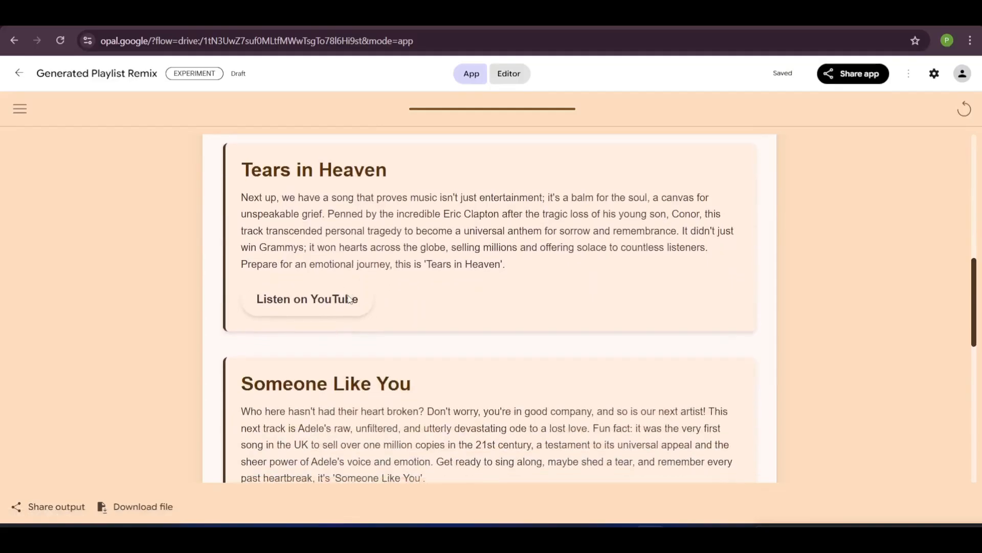
{"action": "scroll", "coordinate": [350, 299], "scroll_direction": "down", "scroll_amount": 8}
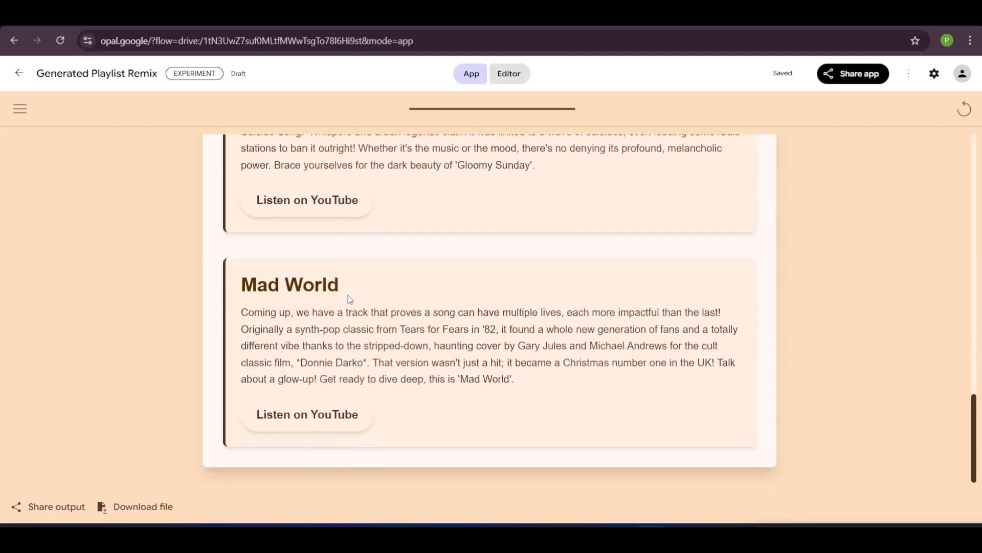
{"action": "scroll", "coordinate": [350, 299], "scroll_direction": "up", "scroll_amount": 20}
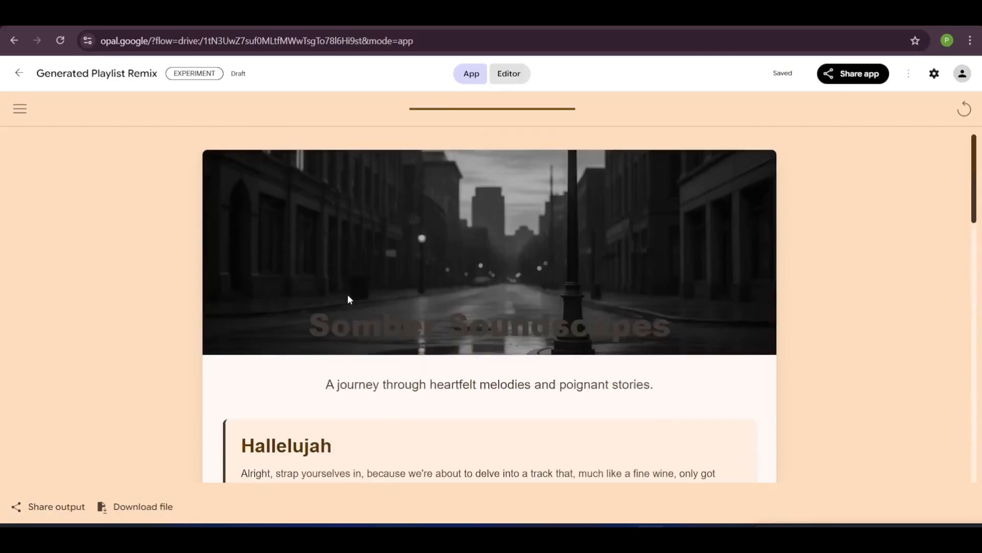
Step: Publish the Generated Playlist Remix app as public and copy its share link
{"action": "left_click", "coordinate": [868, 76]}
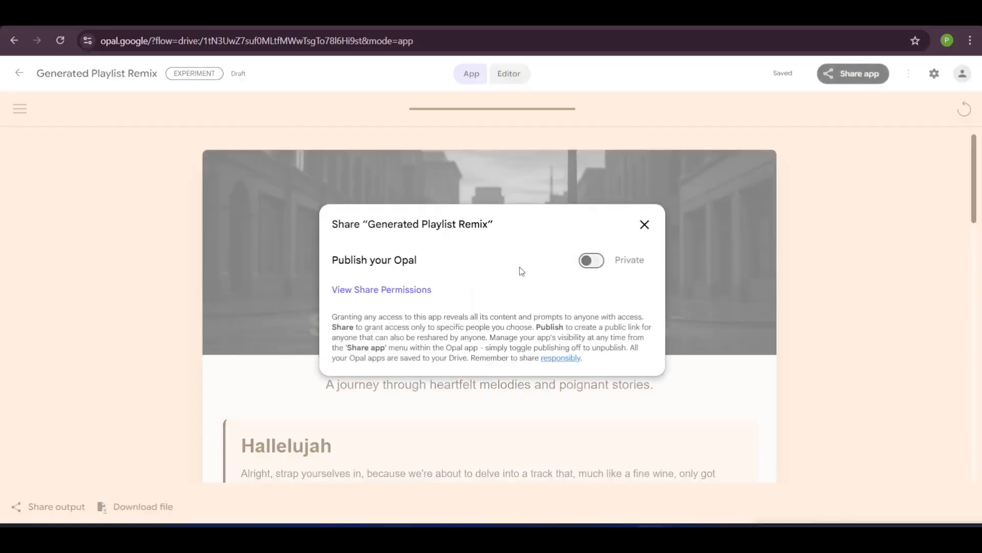
{"action": "left_click", "coordinate": [586, 262]}
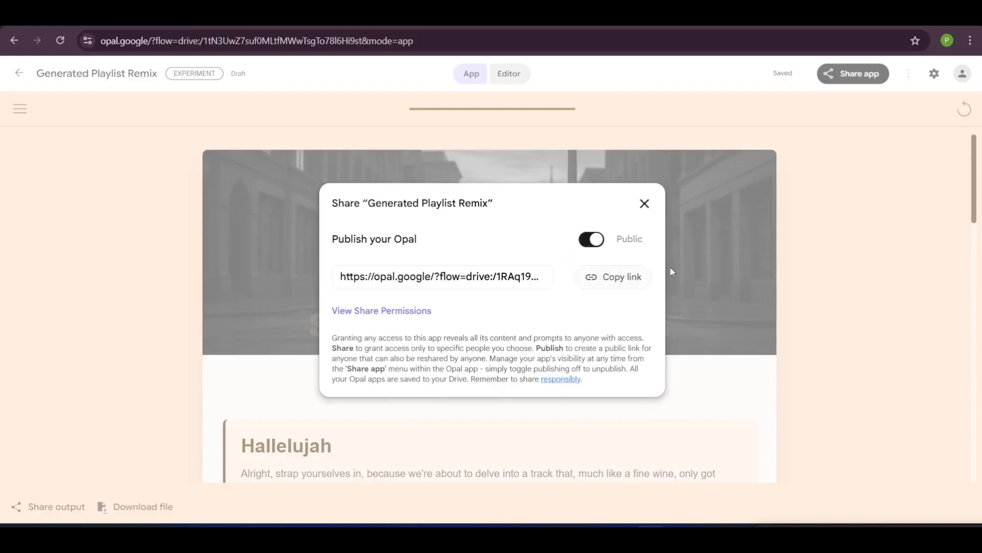
{"action": "left_click", "coordinate": [496, 277]}
{"action": "left_click", "coordinate": [638, 278]}
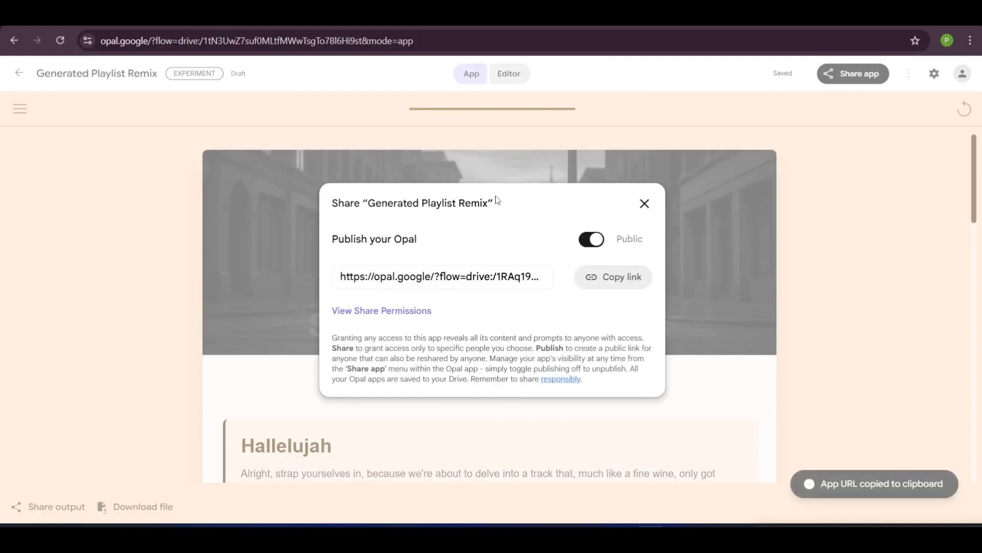
{"action": "left_click", "coordinate": [644, 204]}
{"action": "scroll", "coordinate": [410, 381], "scroll_direction": "down", "scroll_amount": 10}
{"action": "scroll", "coordinate": [410, 381], "scroll_direction": "down", "scroll_amount": 10}
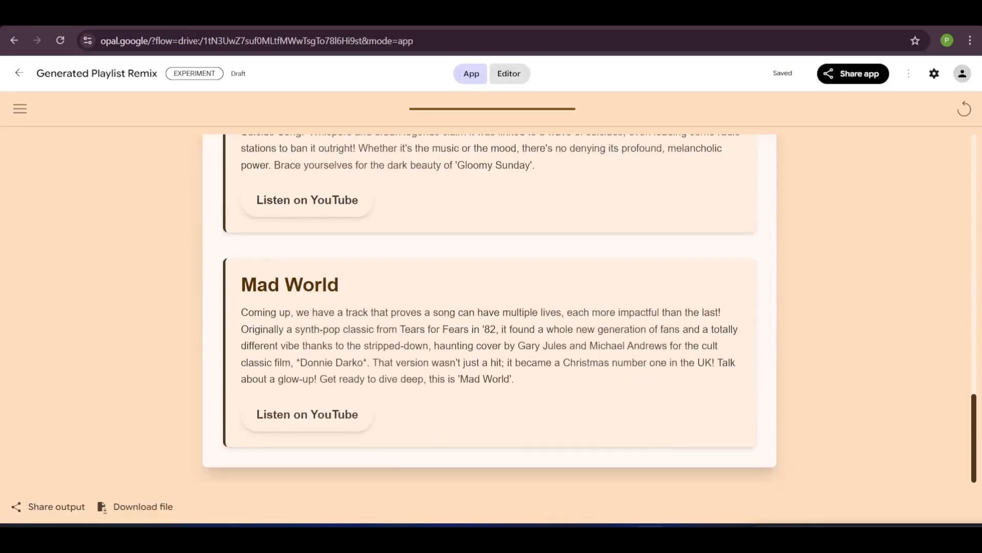
{"action": "left_click_drag", "start_coordinate": [852, 516], "coordinate": [835, 323]}
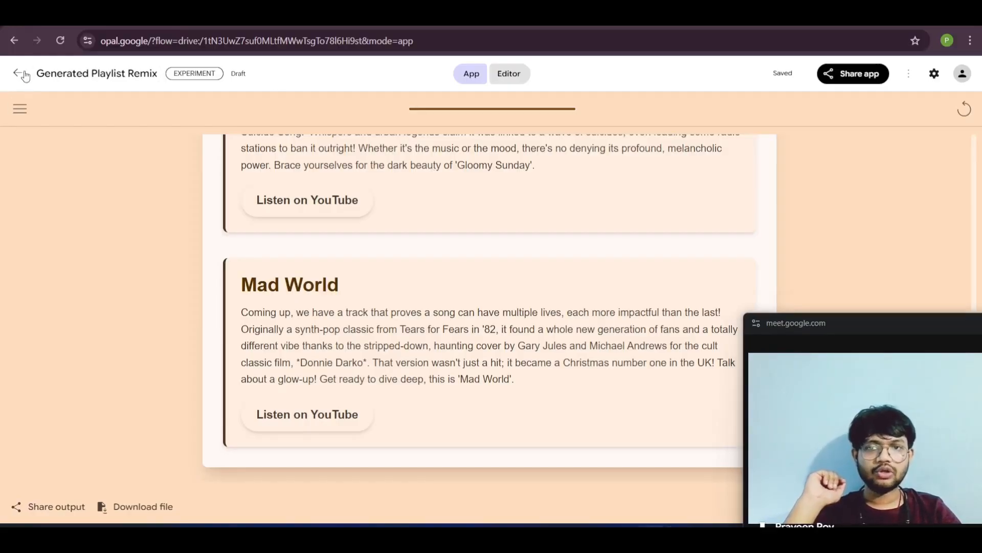
Step: Open the copied share link in a new browser tab and start the shared playlist app
{"action": "left_click", "coordinate": [844, 82]}
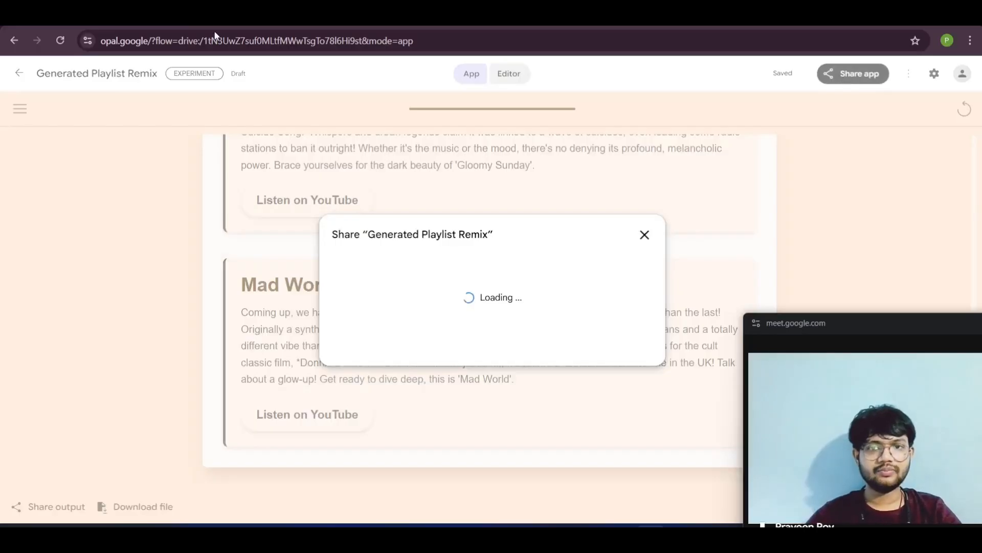
{"action": "key", "text": "ctrl+t"}
{"action": "key", "text": "ctrl+v"}
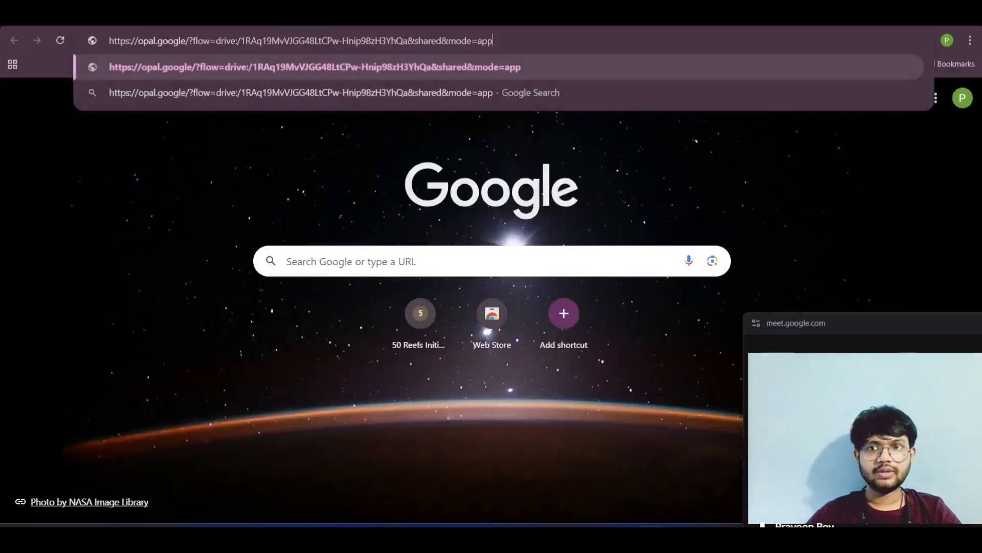
{"action": "key", "text": "Return"}
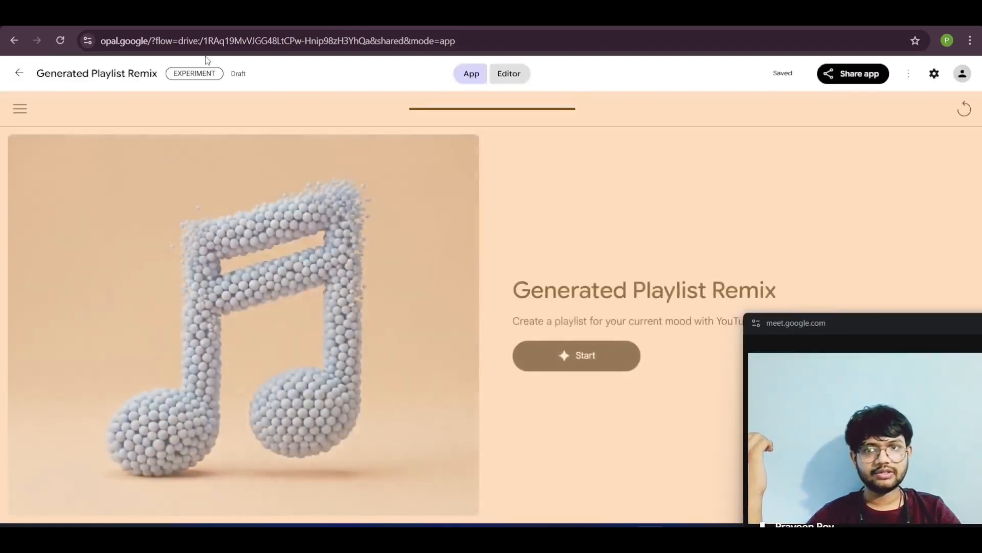
{"action": "left_click", "coordinate": [570, 364]}
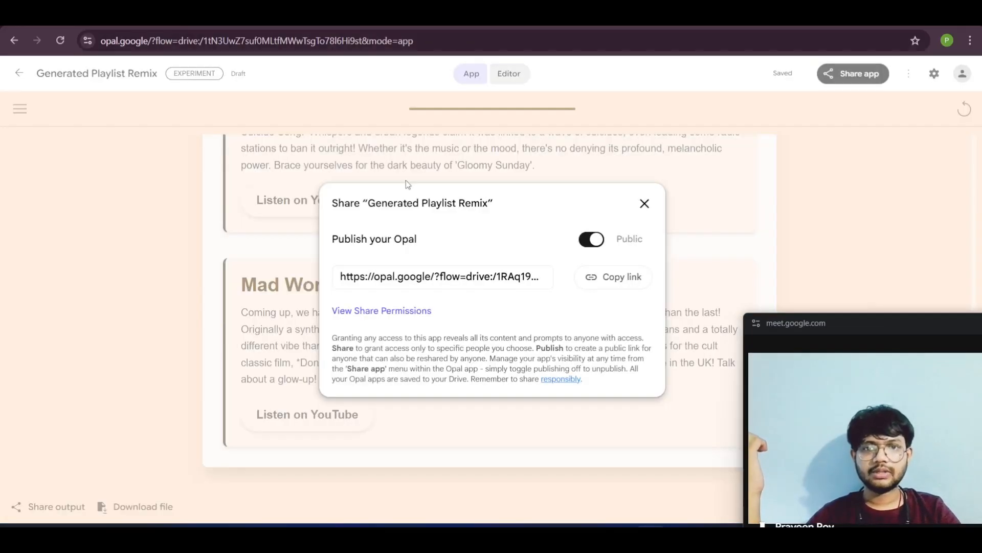
Step: Leave the original playlist remix for the Opal home page and create a new blank app
{"action": "left_click", "coordinate": [646, 204]}
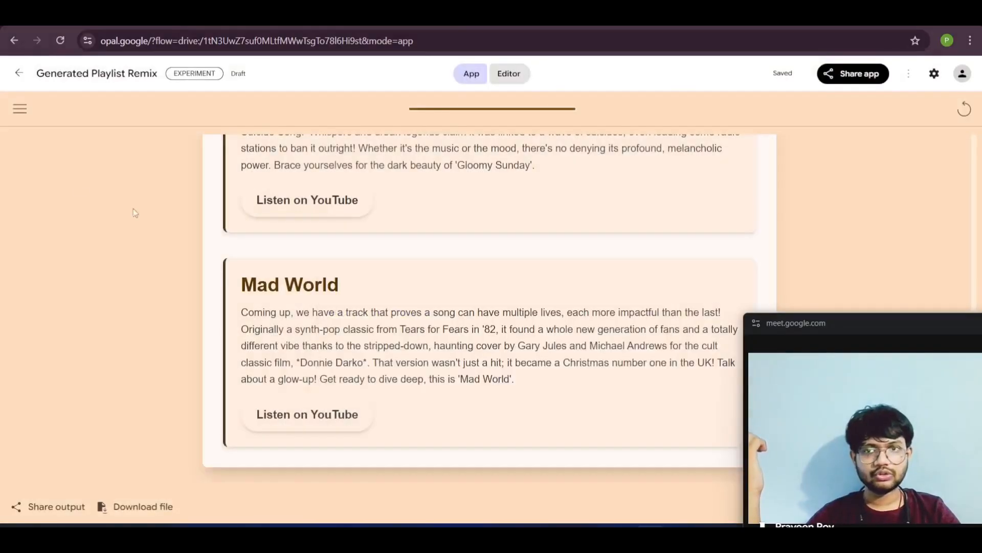
{"action": "left_click", "coordinate": [19, 74]}
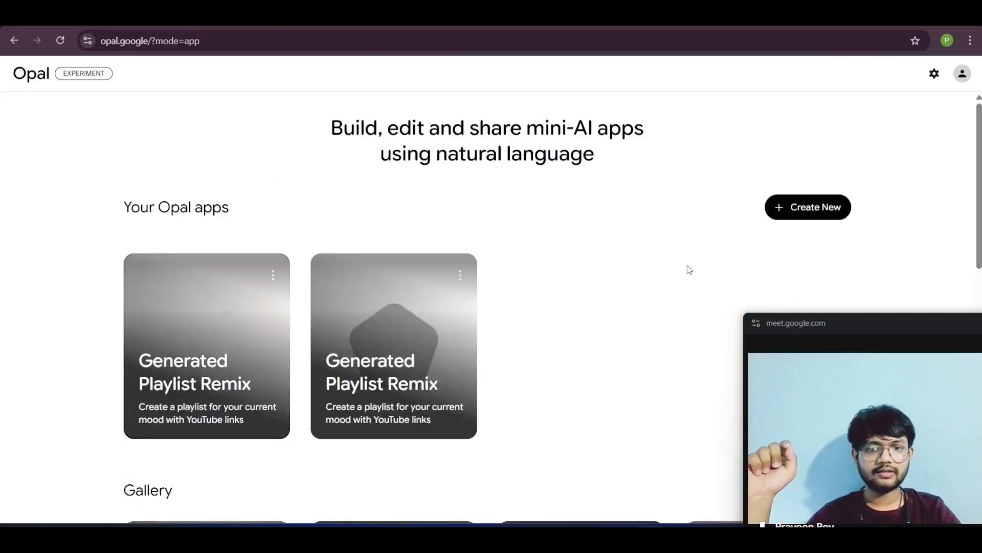
{"action": "left_click", "coordinate": [817, 206]}
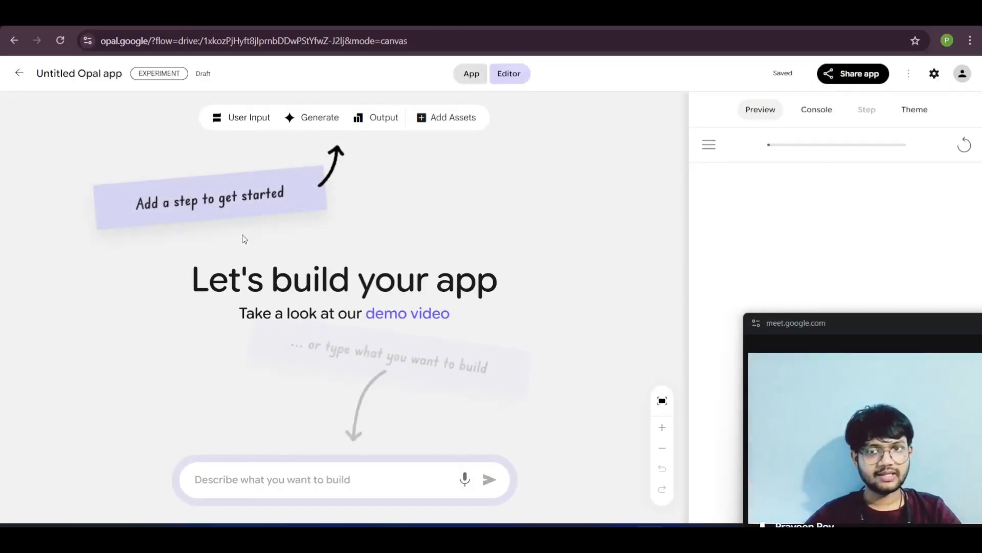
Step: Add a User Input step and a Generate step to the empty canvas, placing Generate above and beside User Input
{"action": "left_click", "coordinate": [249, 118]}
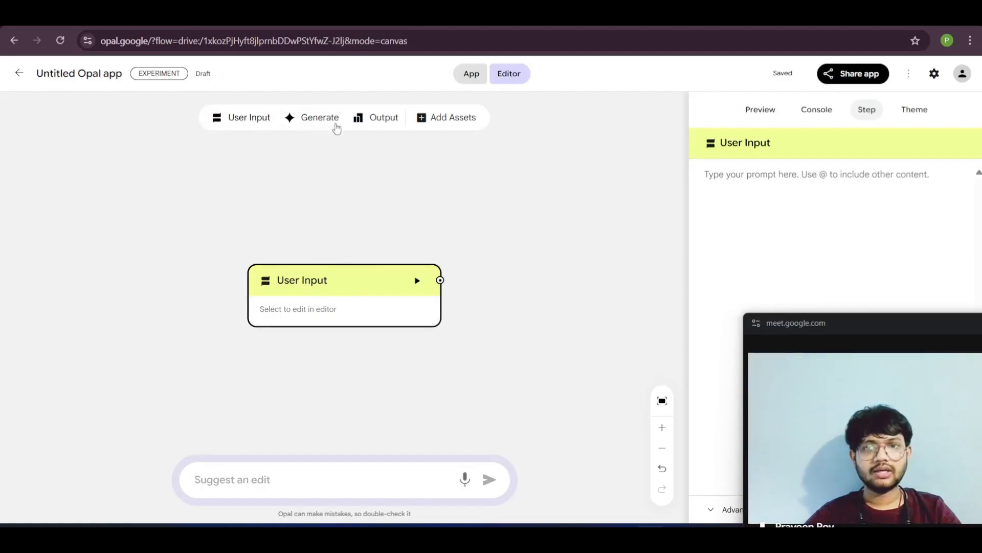
{"action": "left_click", "coordinate": [321, 119]}
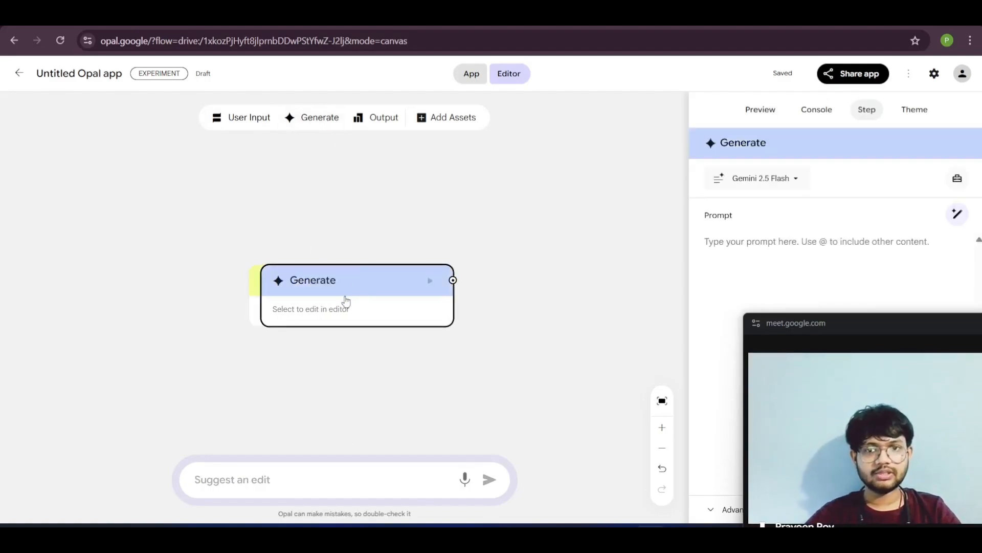
{"action": "left_click_drag", "start_coordinate": [321, 278], "coordinate": [444, 212]}
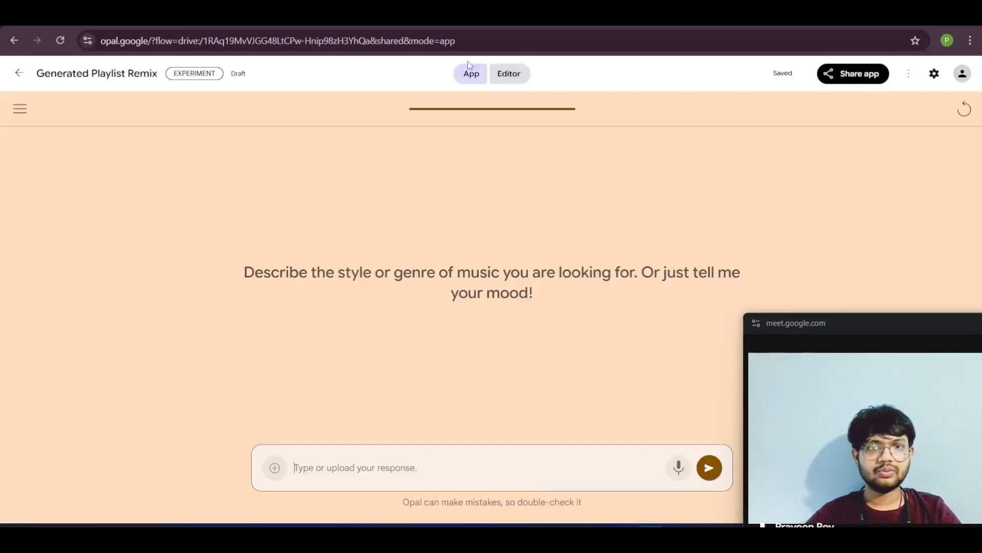
Step: Examine the shared playlist app's workflow and the models available for the new app's Generate step
{"action": "left_click", "coordinate": [504, 75]}
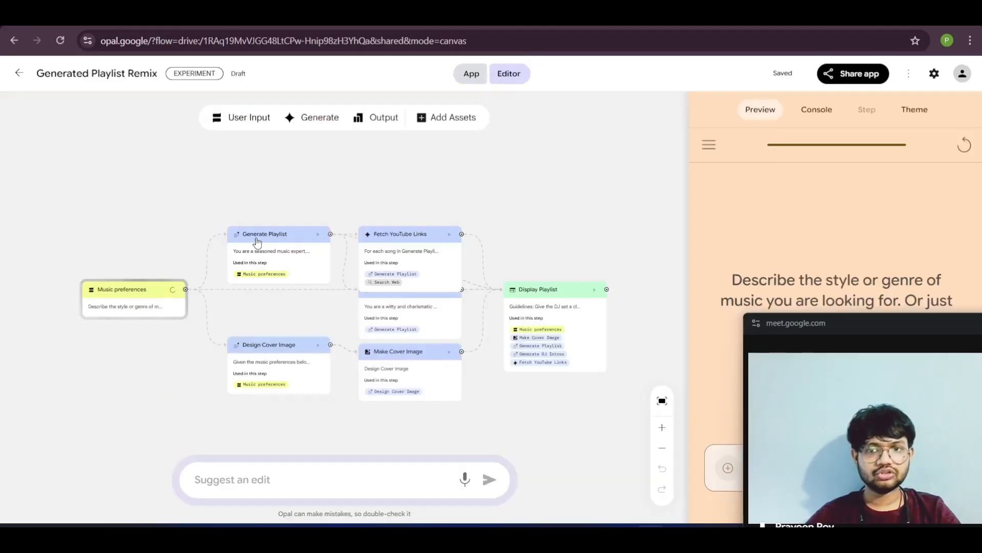
{"action": "scroll", "coordinate": [257, 327], "scroll_direction": "up", "scroll_amount": 3}
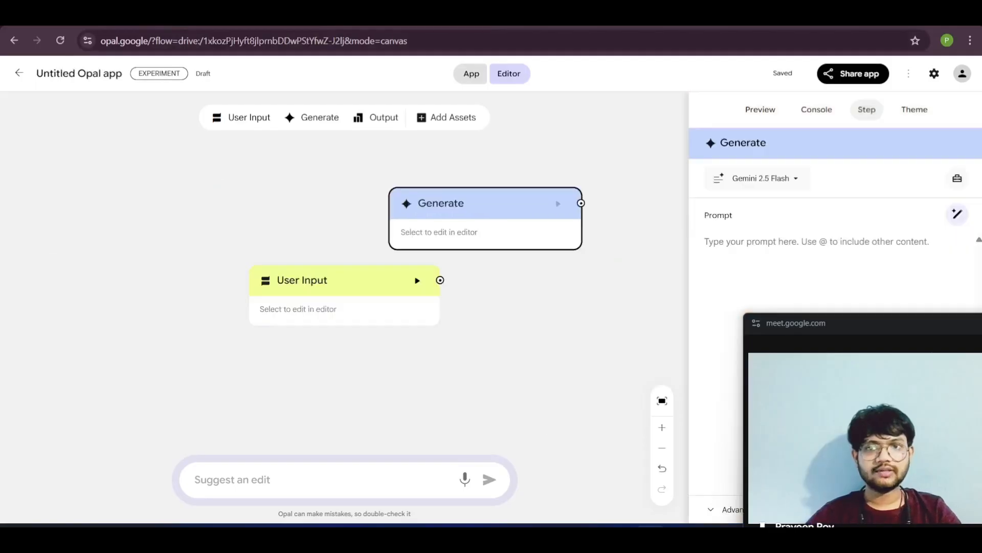
{"action": "left_click", "coordinate": [808, 182]}
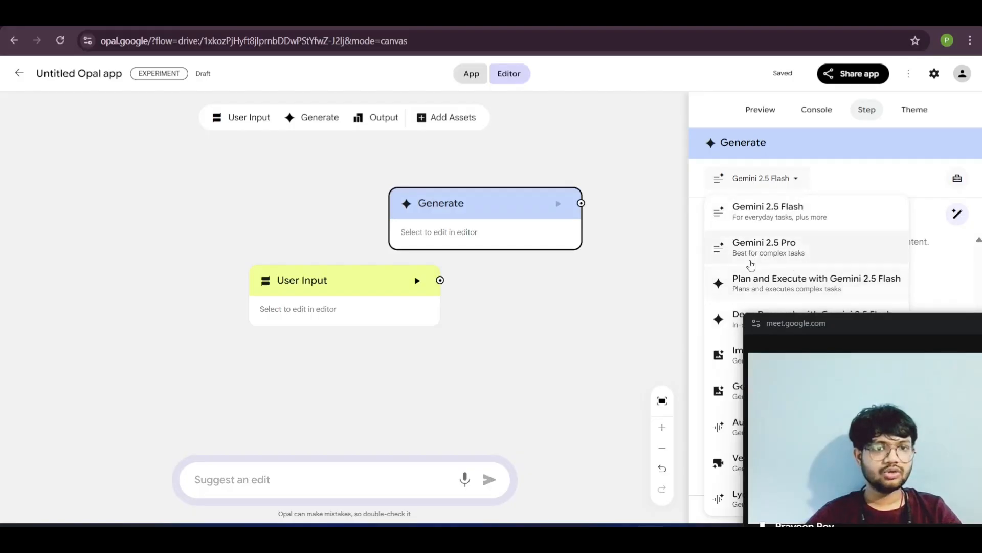
{"action": "left_click", "coordinate": [791, 183]}
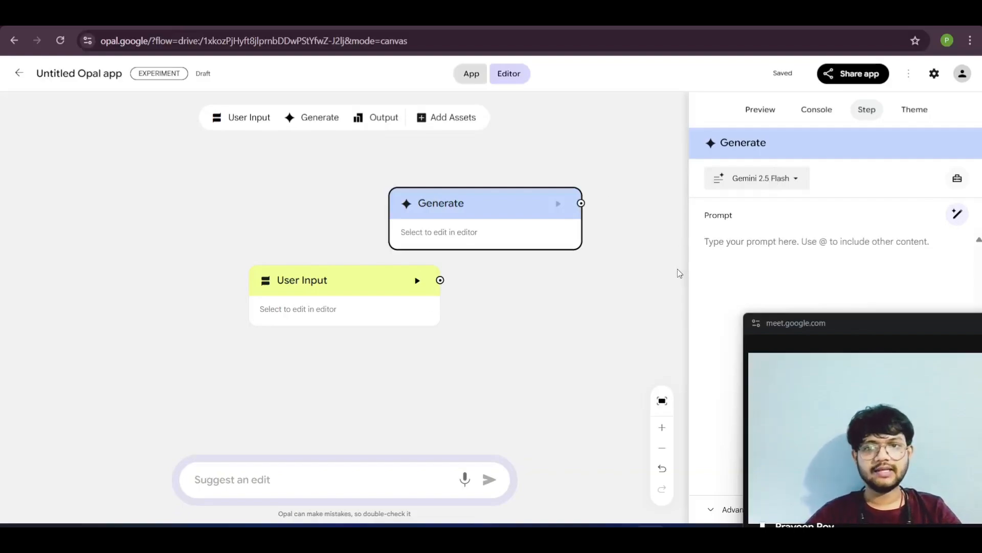
Step: Delete the User Input and Generate steps from the untitled app's canvas
{"action": "right_click", "coordinate": [368, 280]}
{"action": "left_click", "coordinate": [400, 292]}
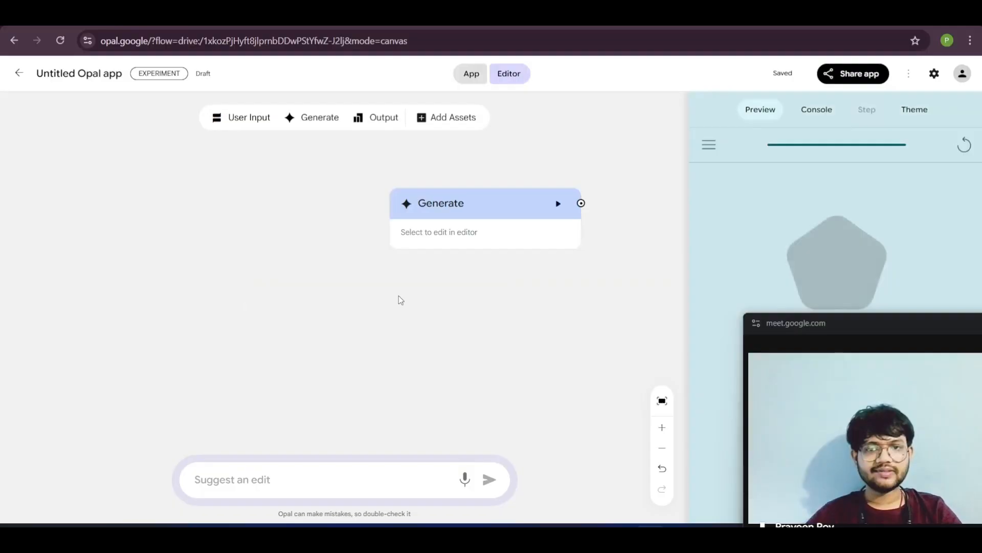
{"action": "right_click", "coordinate": [444, 196]}
{"action": "left_click", "coordinate": [465, 205]}
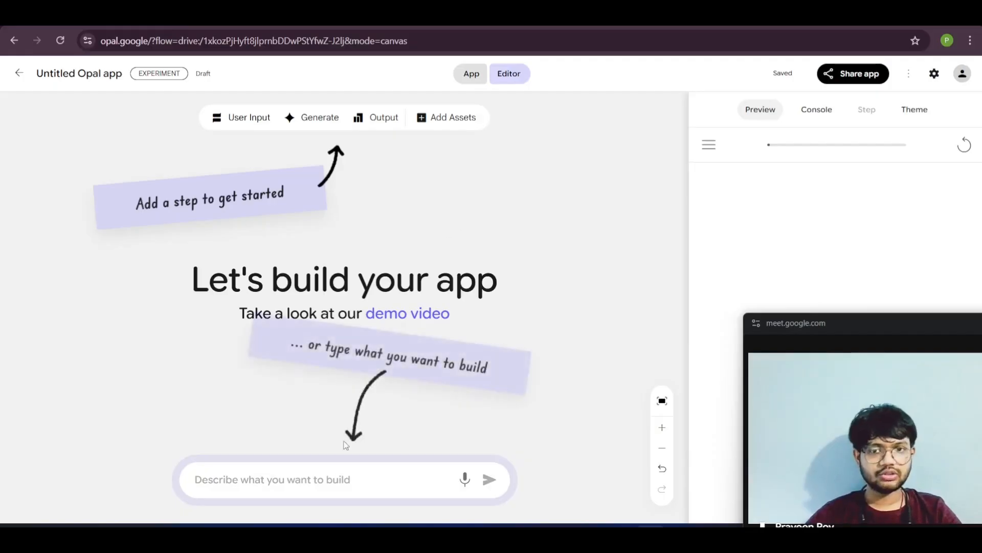
Step: Generate an app from the prompt "Make an AI mini-app that generates a daily motivational post for Twitter or LinkedIn, including a short caption and 3 relevant hashtags."
{"action": "left_click", "coordinate": [248, 482]}
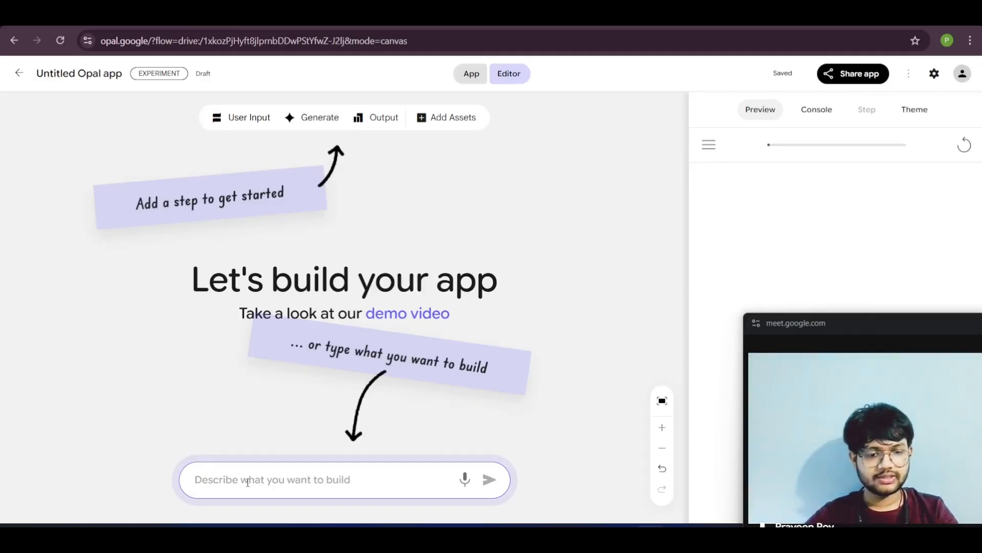
{"action": "key", "text": "ctrl+v"}
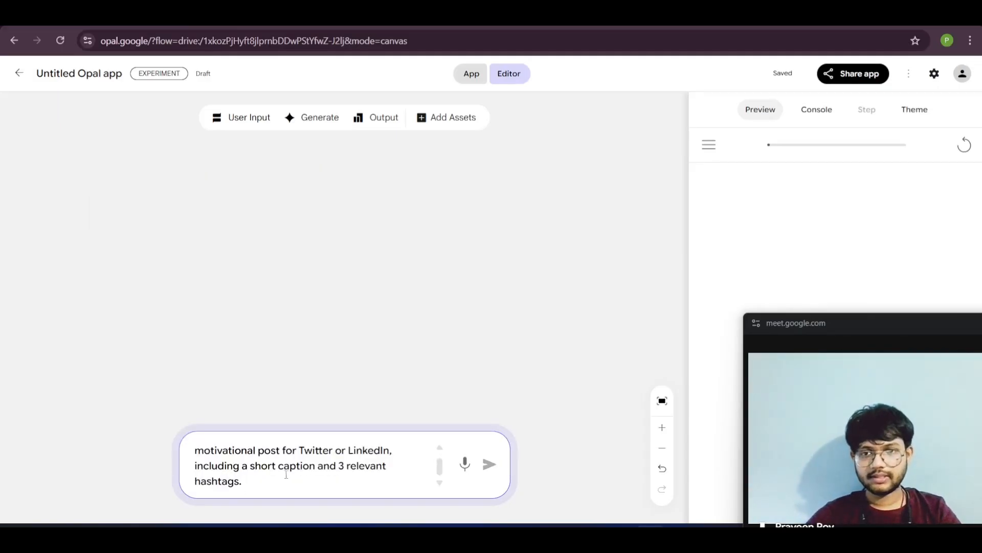
{"action": "scroll", "coordinate": [293, 475], "scroll_direction": "up", "scroll_amount": 1}
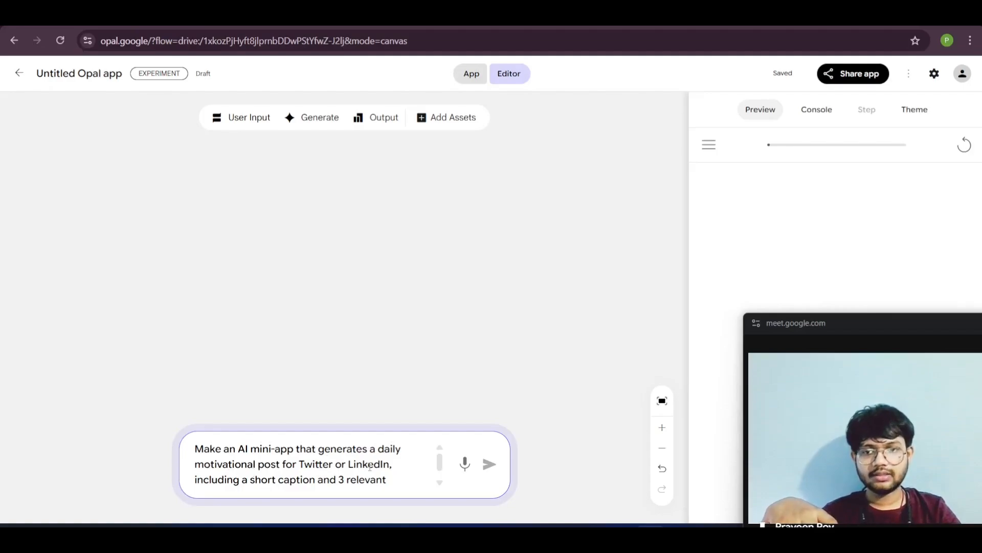
{"action": "scroll", "coordinate": [369, 466], "scroll_direction": "down", "scroll_amount": 1}
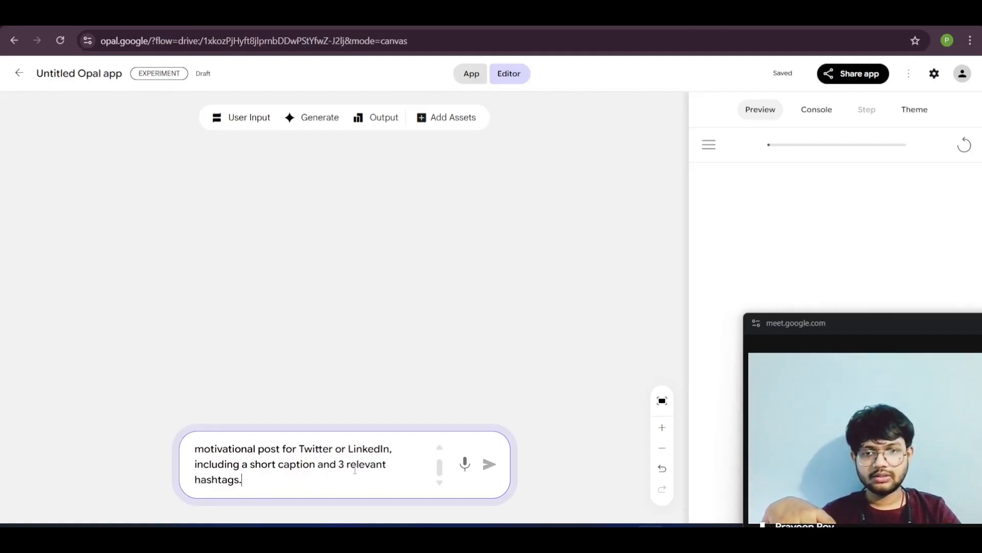
{"action": "left_click", "coordinate": [491, 464]}
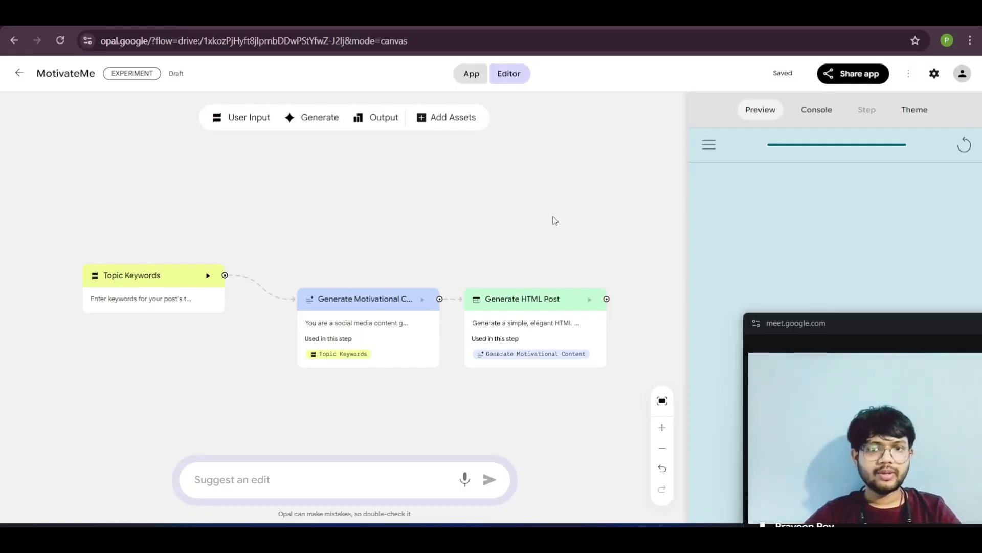
Step: Compare MotivateMe's app view with its workflow, and start the app in the full app view
{"action": "left_click_drag", "start_coordinate": [881, 333], "coordinate": [899, 345]}
{"action": "left_click", "coordinate": [471, 75]}
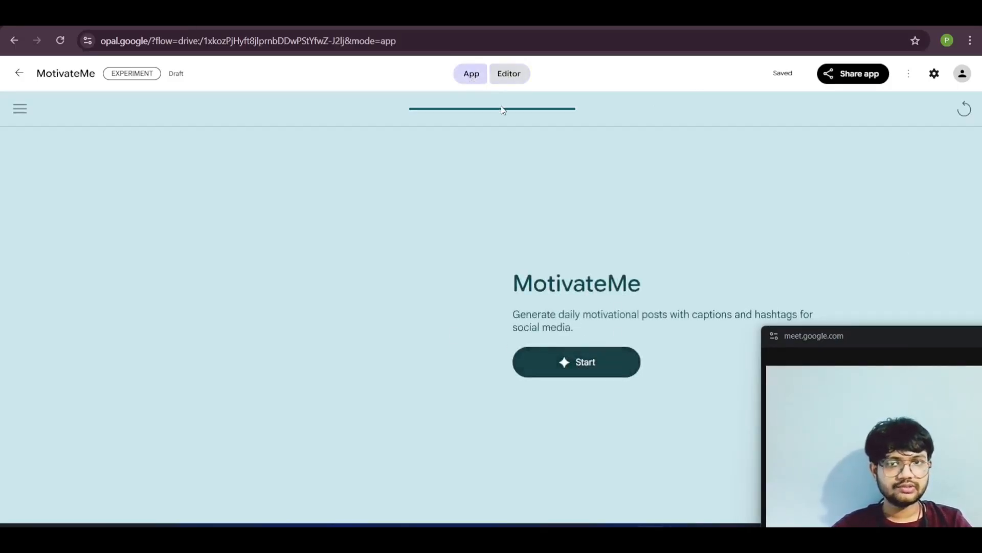
{"action": "left_click", "coordinate": [504, 81]}
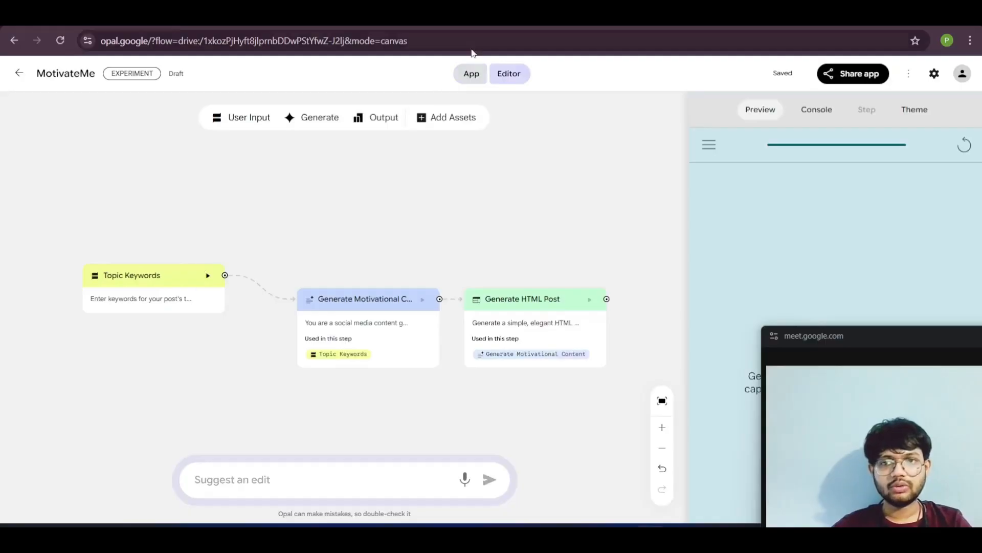
{"action": "left_click", "coordinate": [476, 78]}
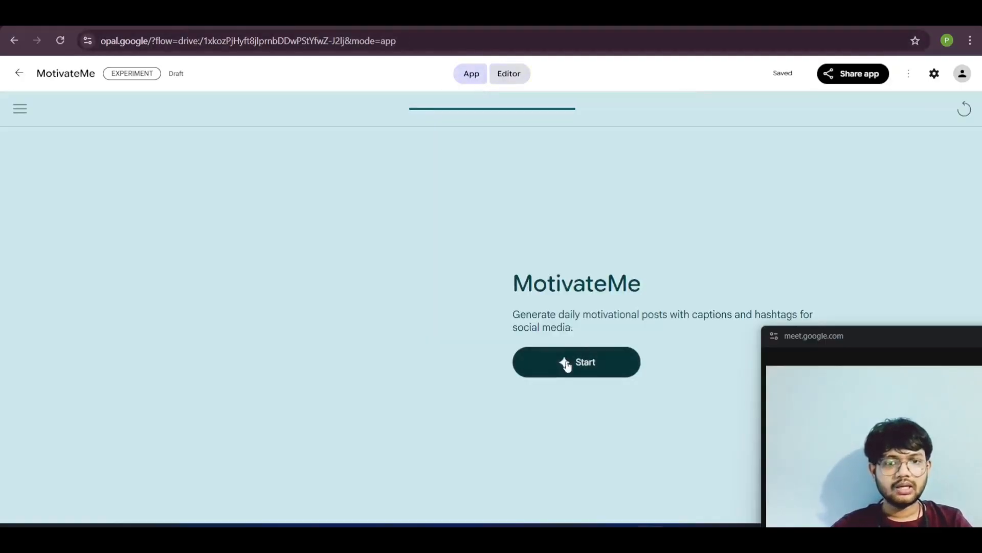
{"action": "left_click", "coordinate": [563, 363]}
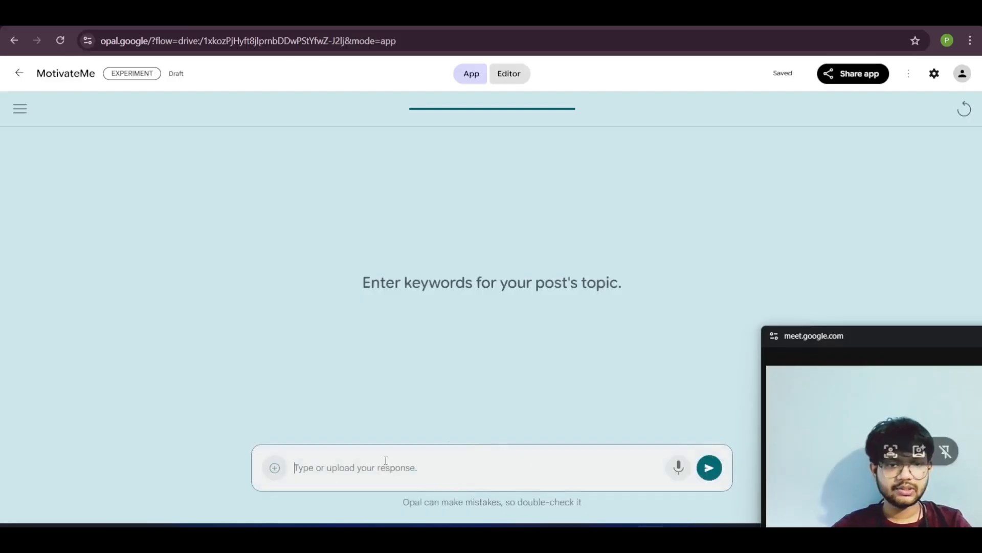
{"action": "mouse_move", "coordinate": [879, 335]}
{"action": "left_mouse_down"}
{"action": "mouse_move", "coordinate": [867, 326]}
{"action": "mouse_move", "coordinate": [875, 323]}
{"action": "left_mouse_up"}
{"action": "left_click", "coordinate": [538, 462]}
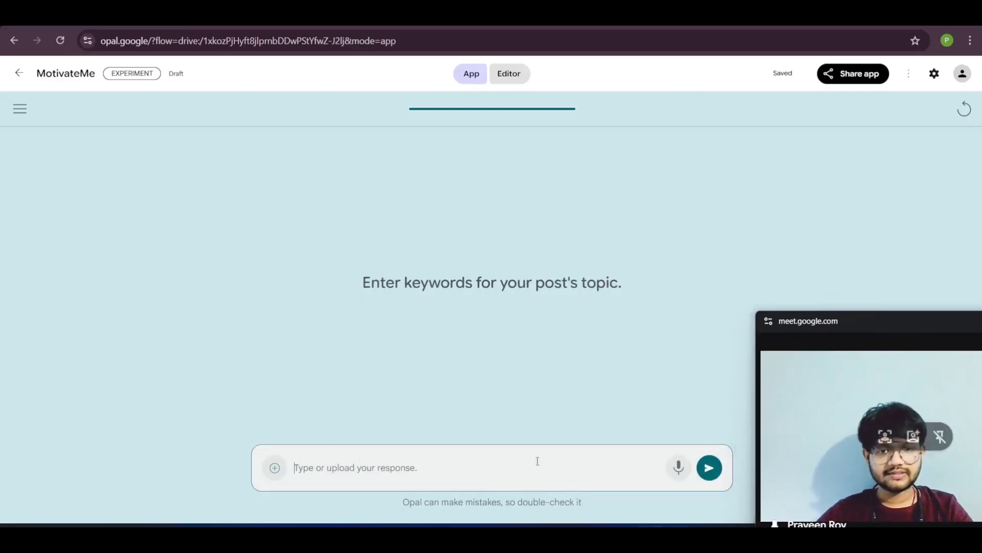
{"action": "type", "text": "how to"}
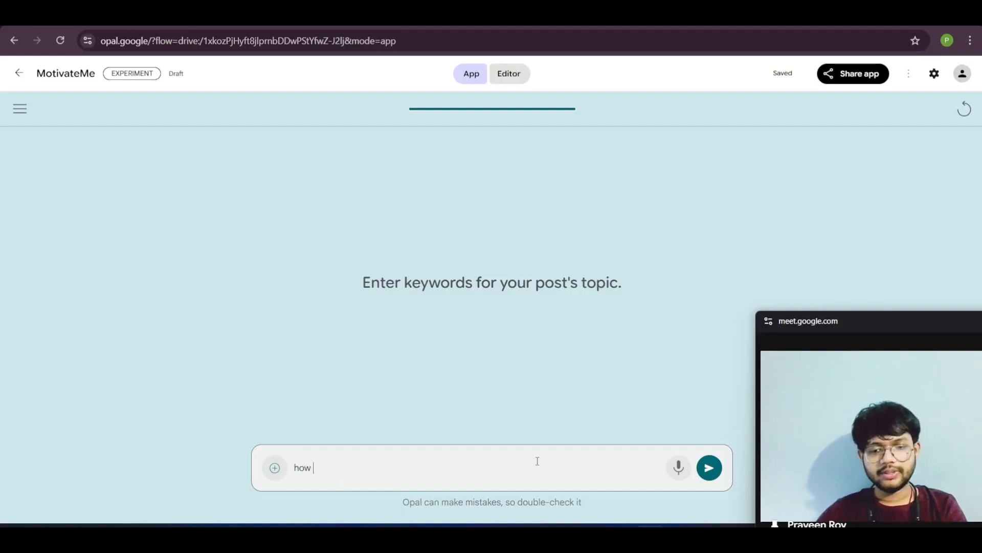
{"action": "key", "text": "BackSpace"}
{"action": "key", "text": "BackSpace"}
{"action": "key", "text": "BackSpace"}
{"action": "key", "text": "BackSpace"}
{"action": "key", "text": "BackSpace"}
{"action": "key", "text": "BackSpace"}
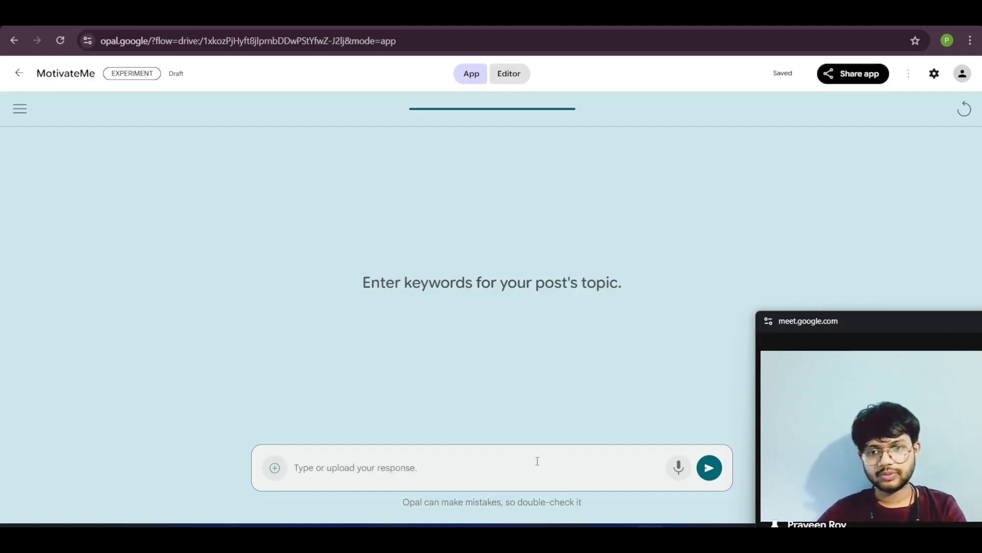
{"action": "type", "text": "t"}
{"action": "key", "text": "BackSpace"}
{"action": "type", "text": "to"}
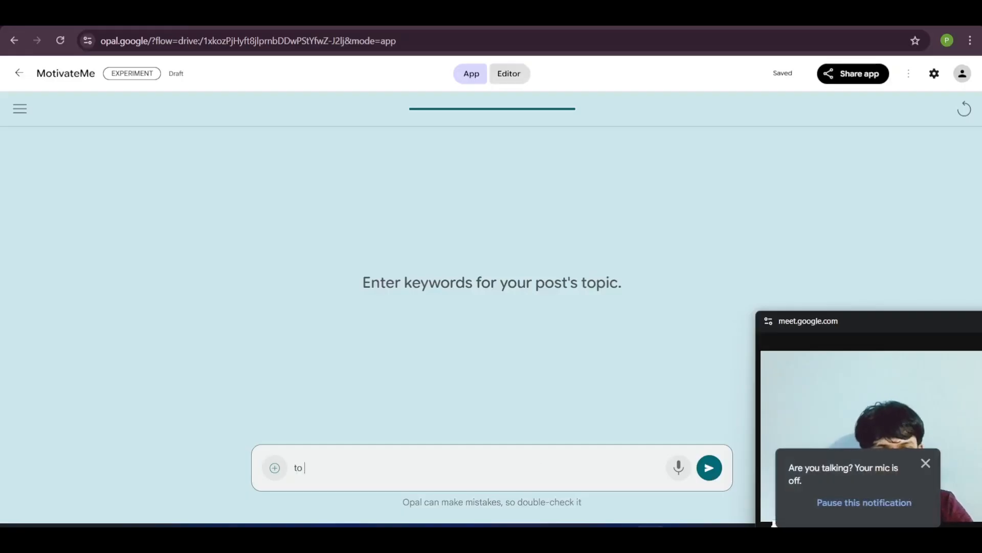
{"action": "left_click", "coordinate": [924, 464]}
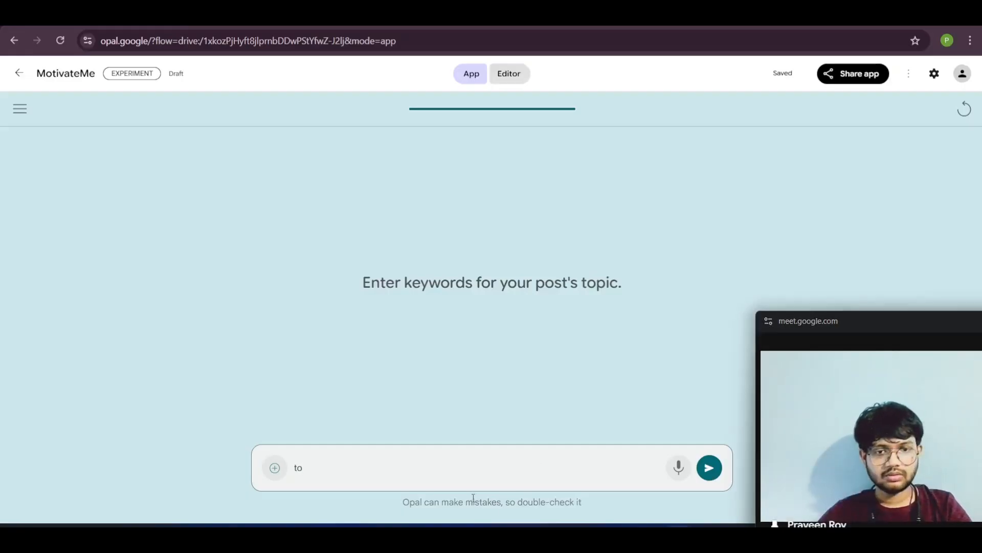
Step: Replace the partial response with "to become ai engineer" and submit it as the post's topic keywords
{"action": "left_click", "coordinate": [411, 475]}
{"action": "key", "text": "Left"}
{"action": "key", "text": "Left"}
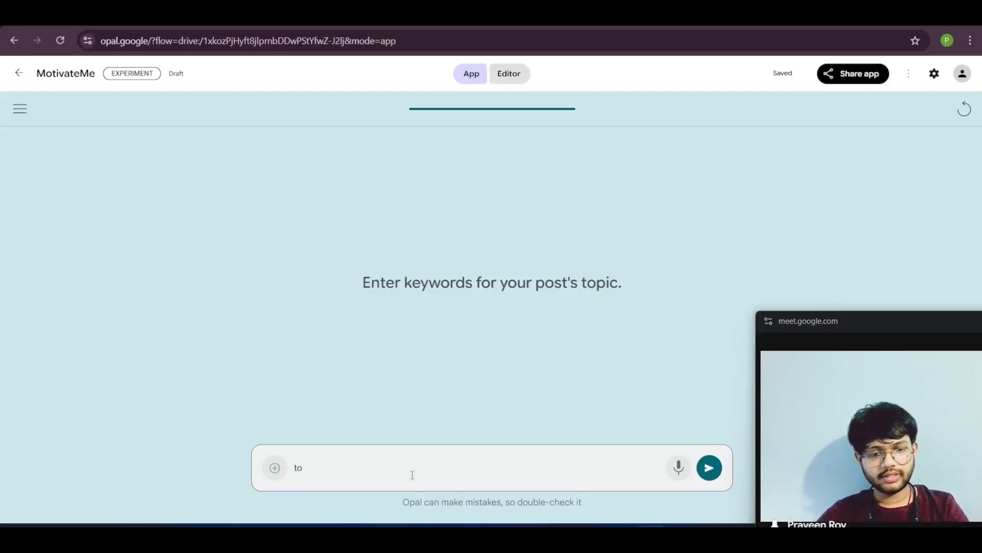
{"action": "key", "text": "Delete"}
{"action": "key", "text": "Delete"}
{"action": "type", "text": "t"}
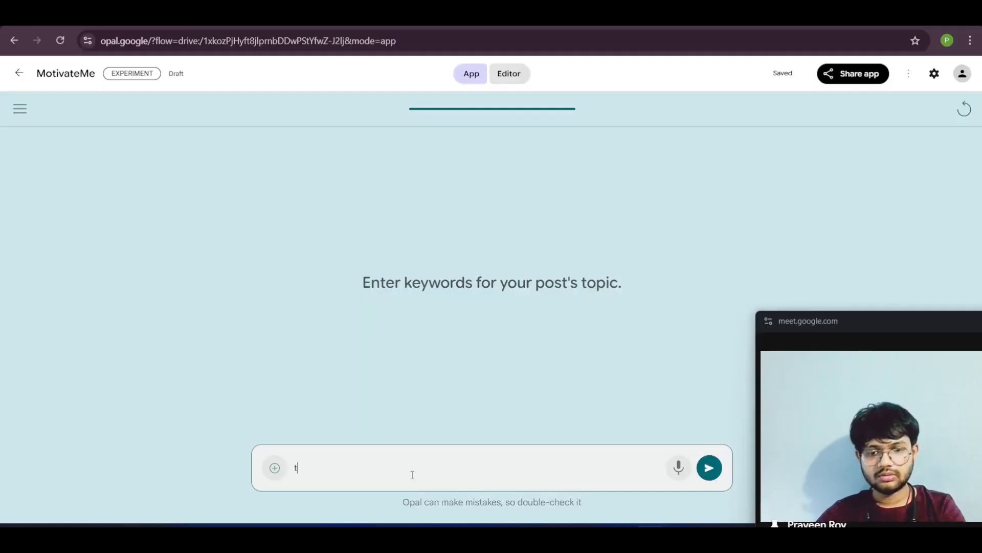
{"action": "type", "text": "o become "}
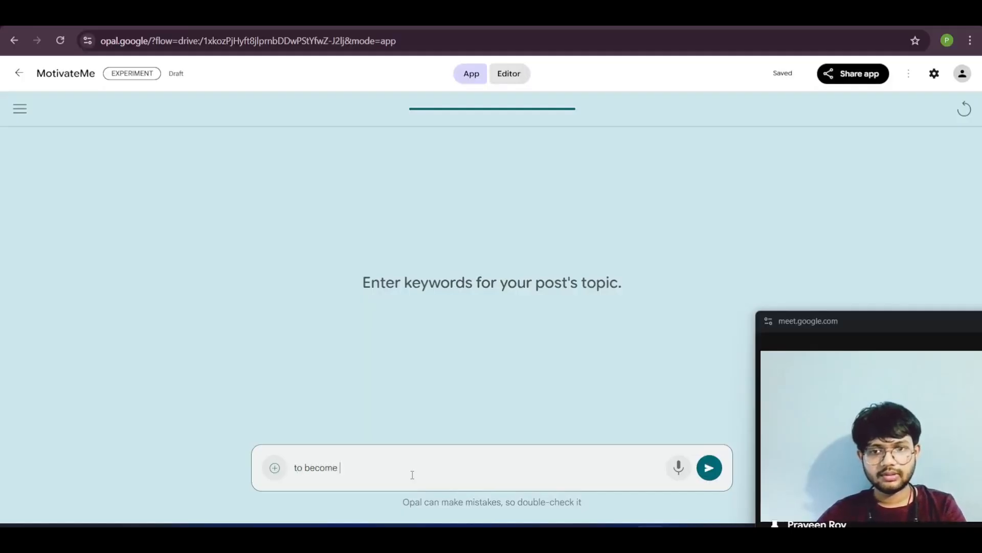
{"action": "type", "text": "ai engineer"}
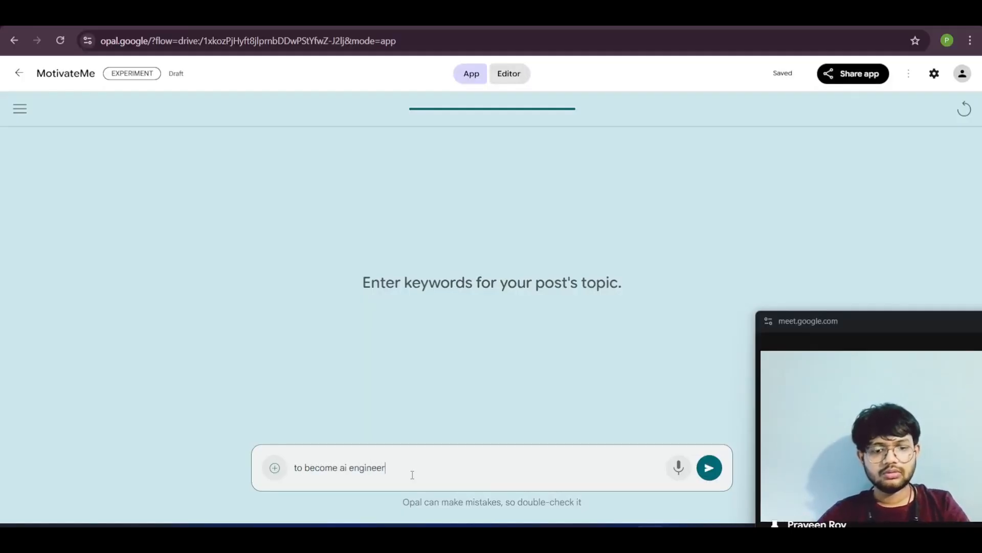
{"action": "key", "text": "Return"}
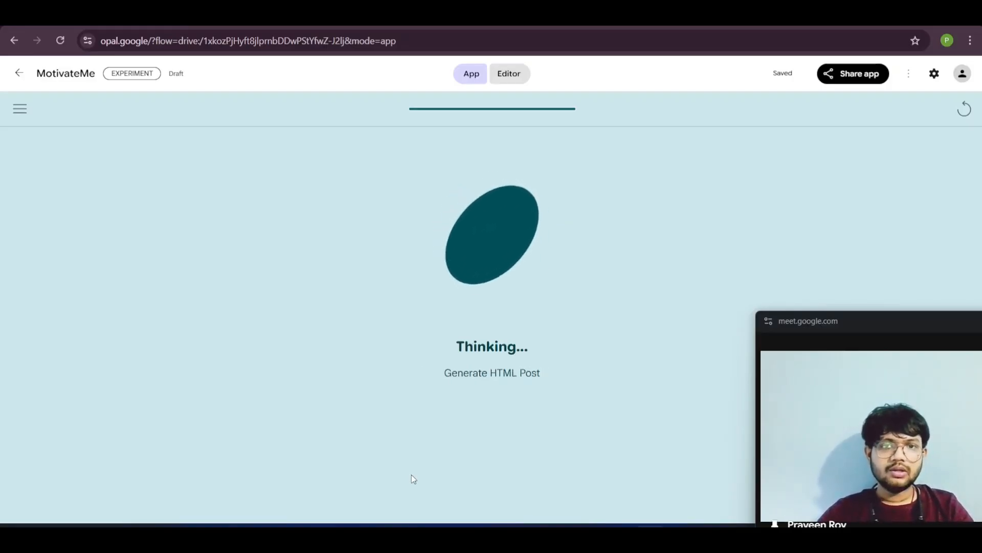
Step: Check MotivateMe's workflow in the editor and read the generated motivational post in the app view
{"action": "left_click", "coordinate": [518, 80]}
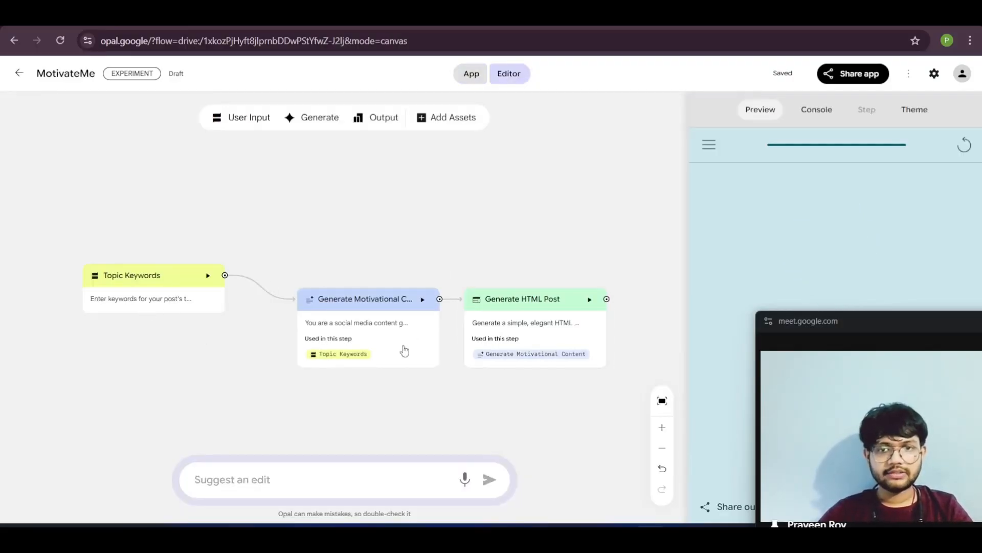
{"action": "left_click", "coordinate": [473, 76]}
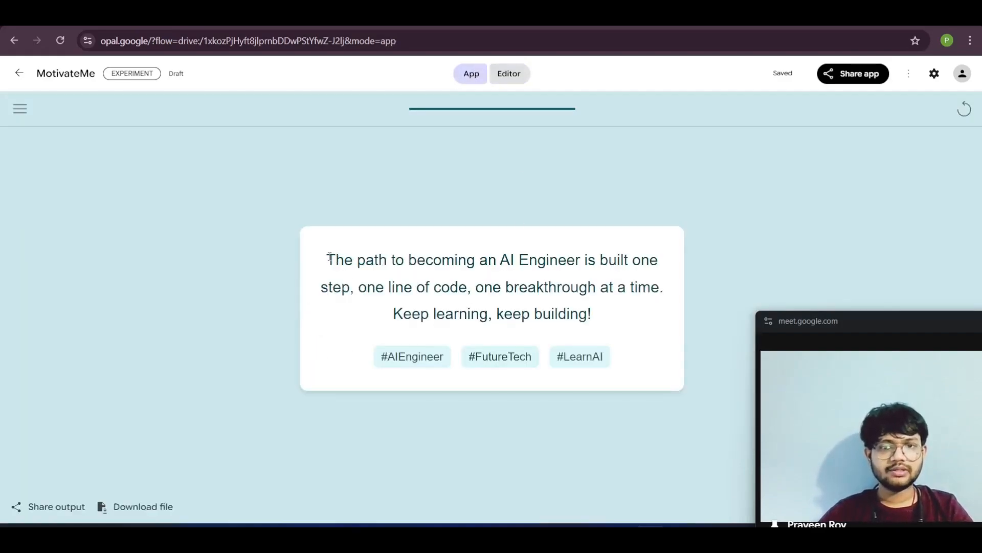
{"action": "left_click_drag", "start_coordinate": [329, 259], "coordinate": [601, 280]}
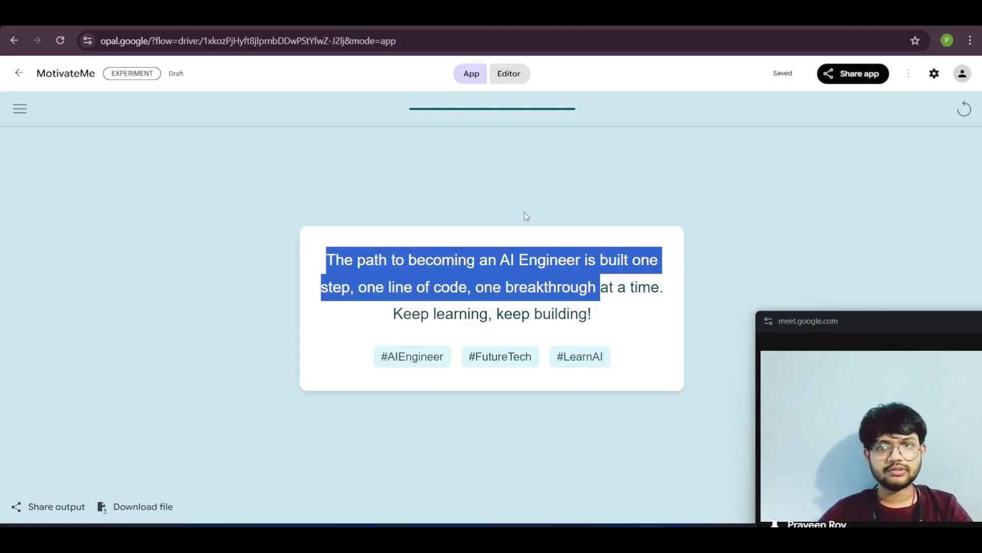
Step: Create a new Opal app from the prompt "Make an app that gives me 5 creative video ideas for YouTube based on a topic I enter."
{"action": "left_click", "coordinate": [19, 72]}
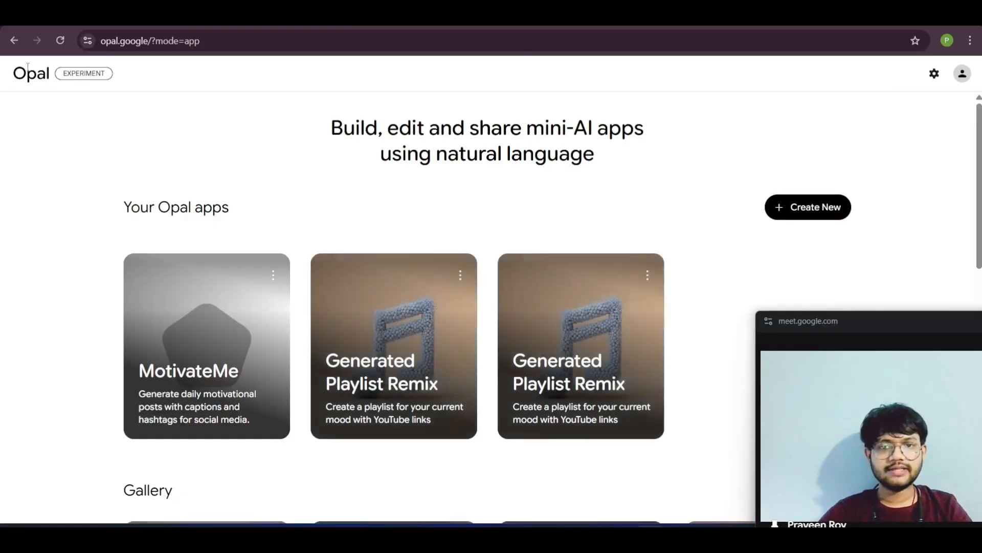
{"action": "left_click", "coordinate": [819, 210]}
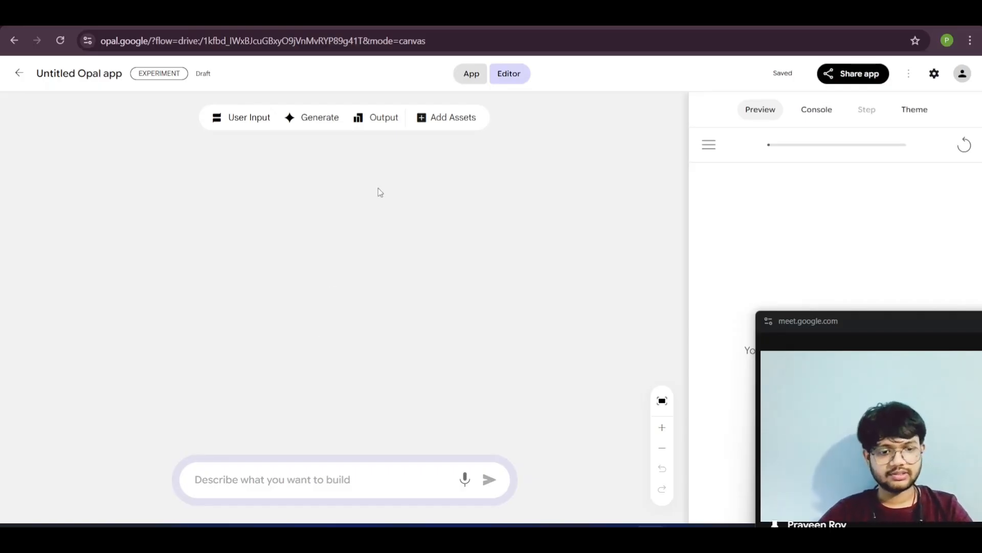
{"action": "left_click", "coordinate": [302, 474]}
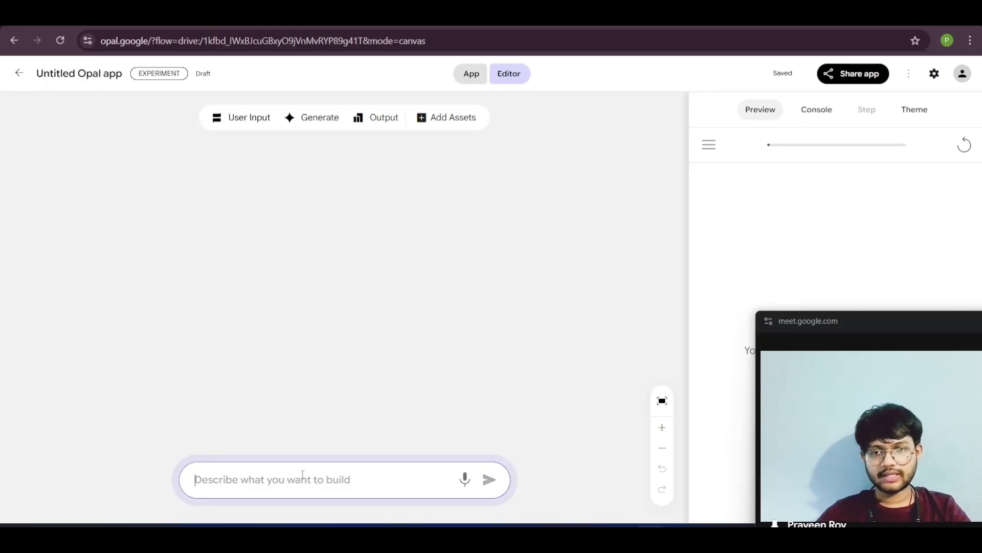
{"action": "type", "text": "Make an app that gives me 5 creative video ideas for YouTube based on a topic I enter."}
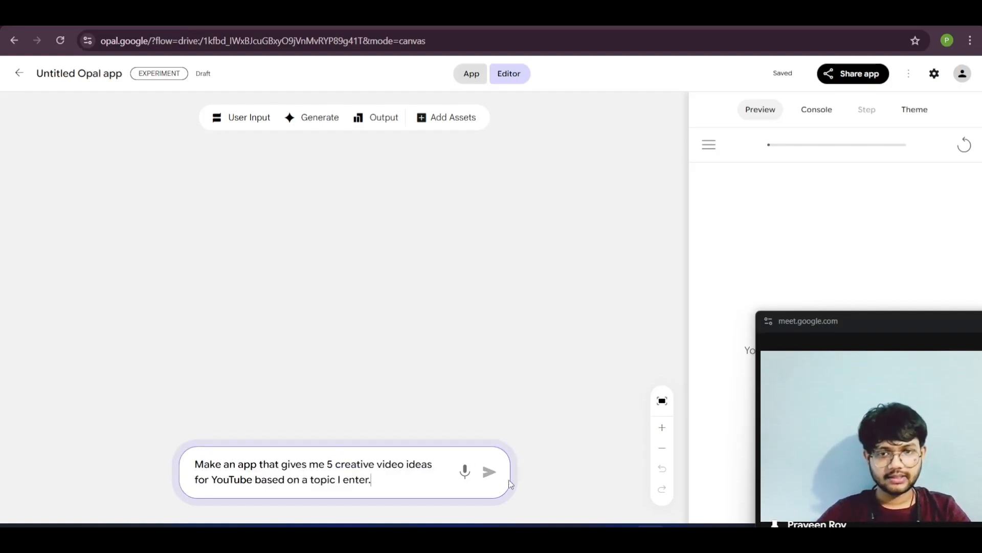
{"action": "left_click", "coordinate": [490, 473]}
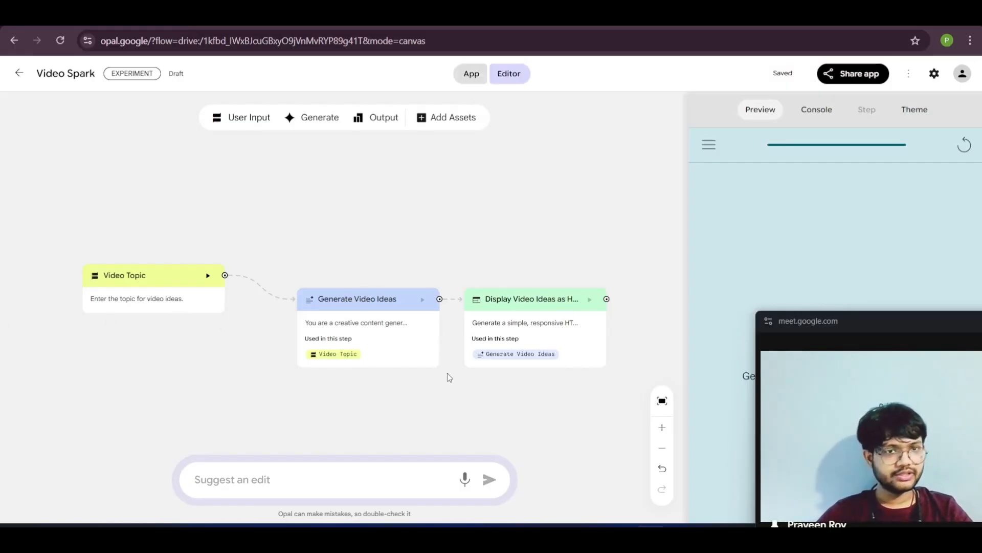
Step: Run the Video Spark app in the app view with "agentic ai" as the video topic
{"action": "left_click", "coordinate": [468, 78]}
{"action": "left_click", "coordinate": [583, 354]}
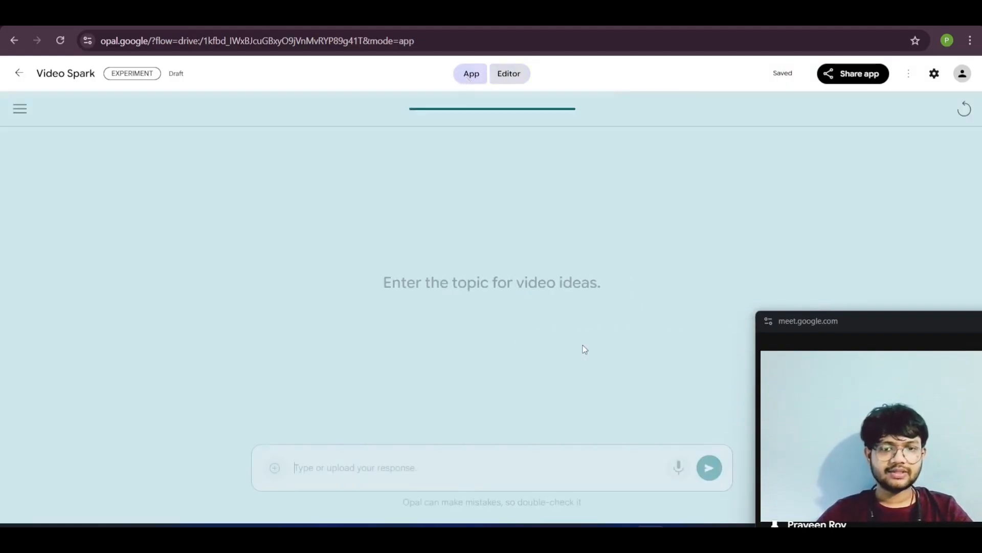
{"action": "left_click", "coordinate": [359, 459]}
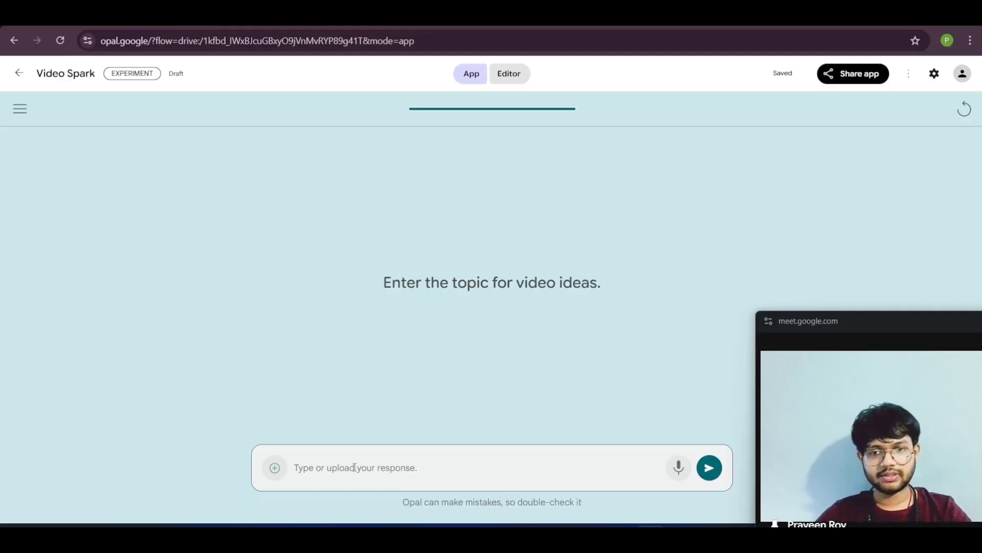
{"action": "type", "text": "agentic ai"}
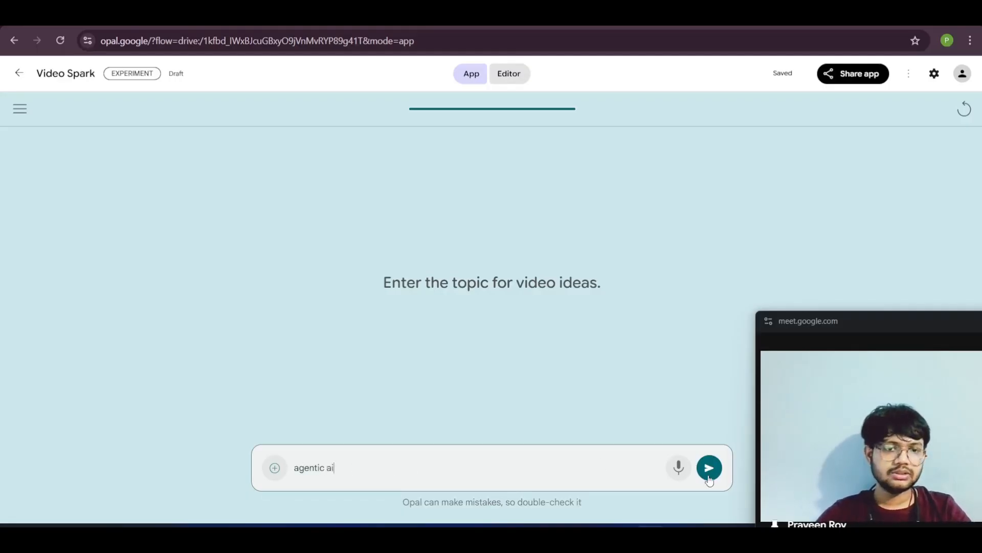
{"action": "left_click", "coordinate": [710, 476]}
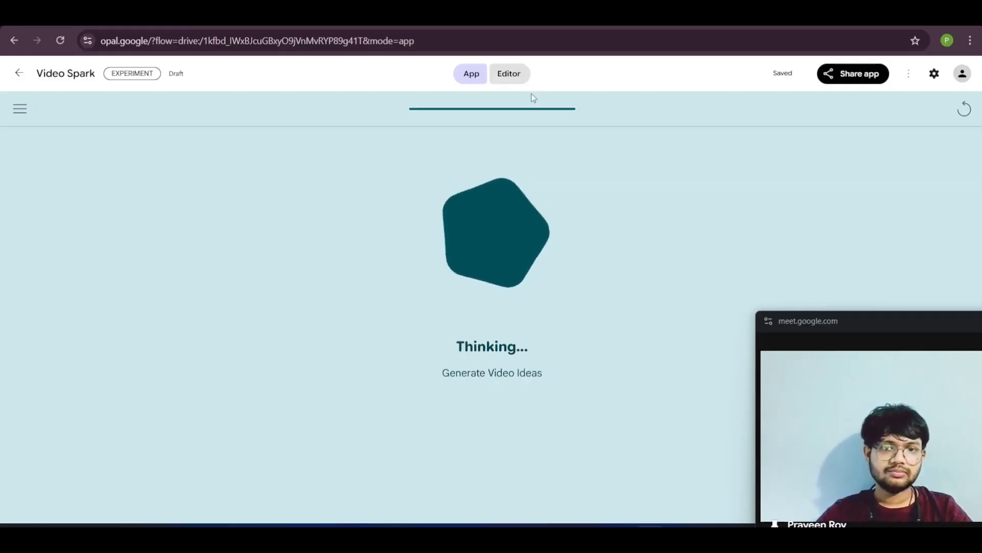
Step: Examine the prompt of the Generate Video Ideas step in the workflow, and return to the running app
{"action": "left_click", "coordinate": [518, 72]}
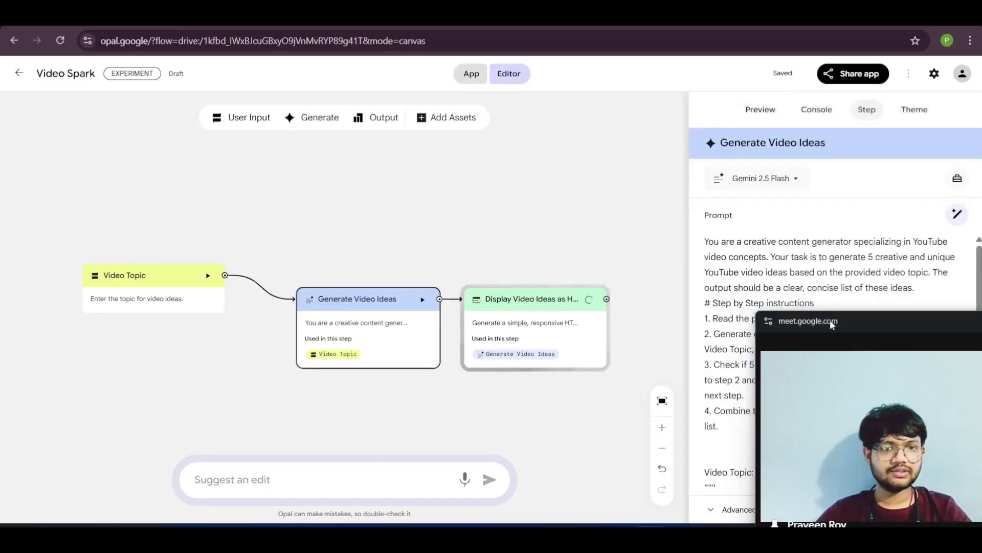
{"action": "scroll", "coordinate": [774, 263], "scroll_direction": "down", "scroll_amount": 2}
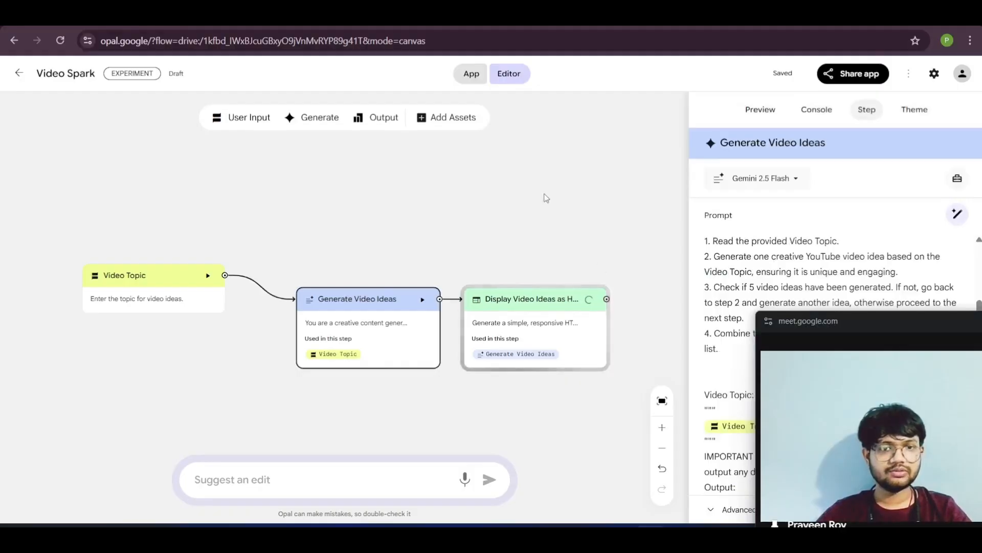
{"action": "left_click", "coordinate": [471, 73]}
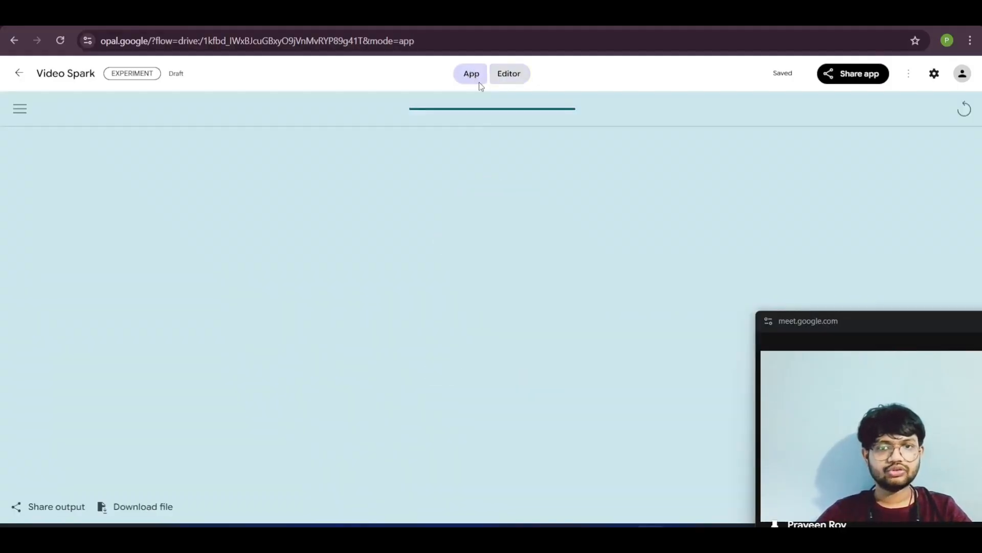
Step: Read through the generated YouTube video idea cards in the app's output
{"action": "scroll", "coordinate": [460, 297], "scroll_direction": "down", "scroll_amount": 4}
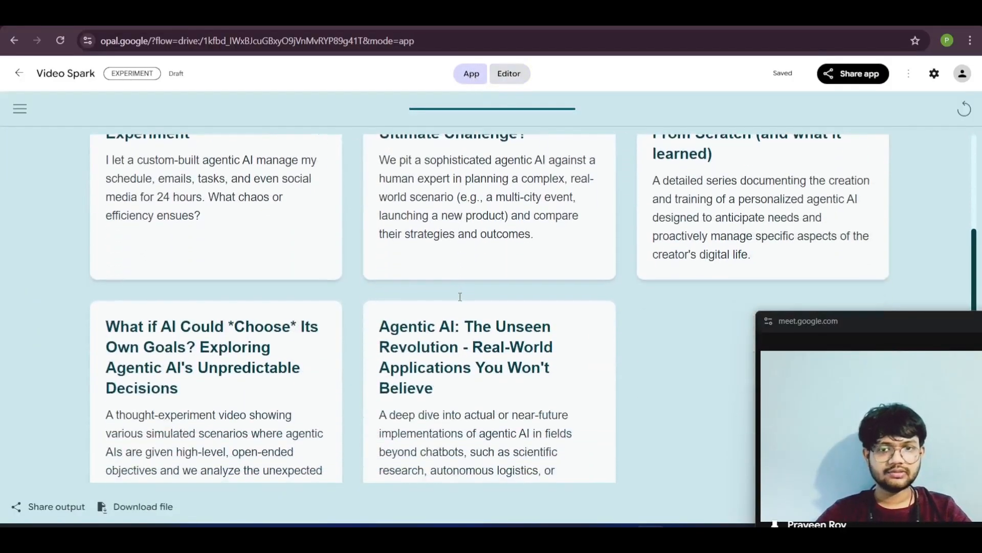
{"action": "scroll", "coordinate": [460, 296], "scroll_direction": "up", "scroll_amount": 3}
{"action": "scroll", "coordinate": [460, 297], "scroll_direction": "down", "scroll_amount": 4}
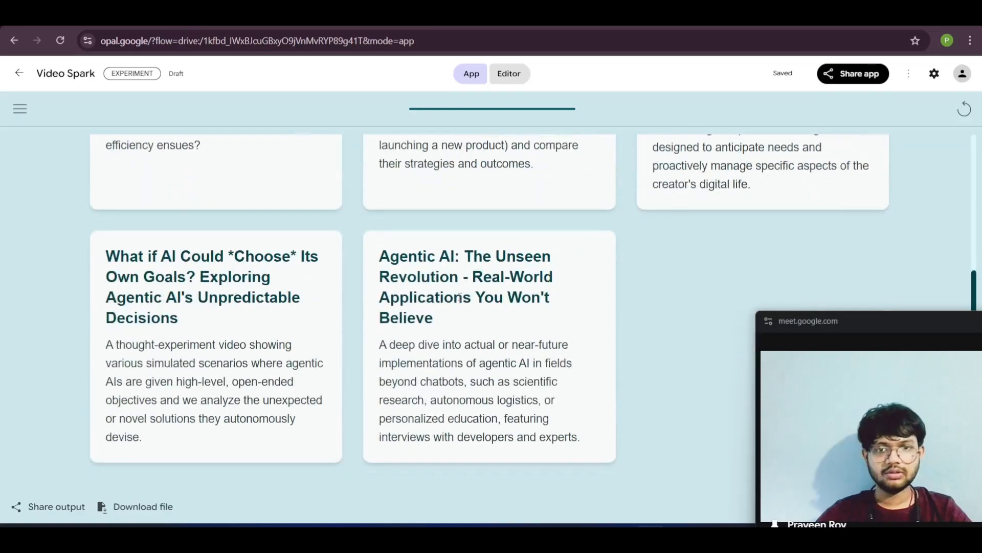
{"action": "scroll", "coordinate": [400, 289], "scroll_direction": "up", "scroll_amount": 4}
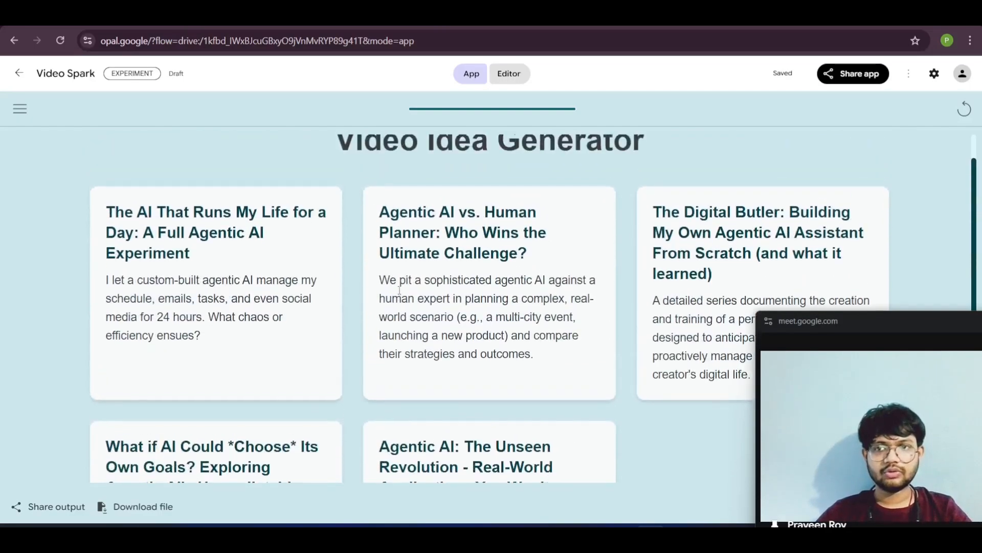
{"action": "scroll", "coordinate": [181, 247], "scroll_direction": "down", "scroll_amount": 1}
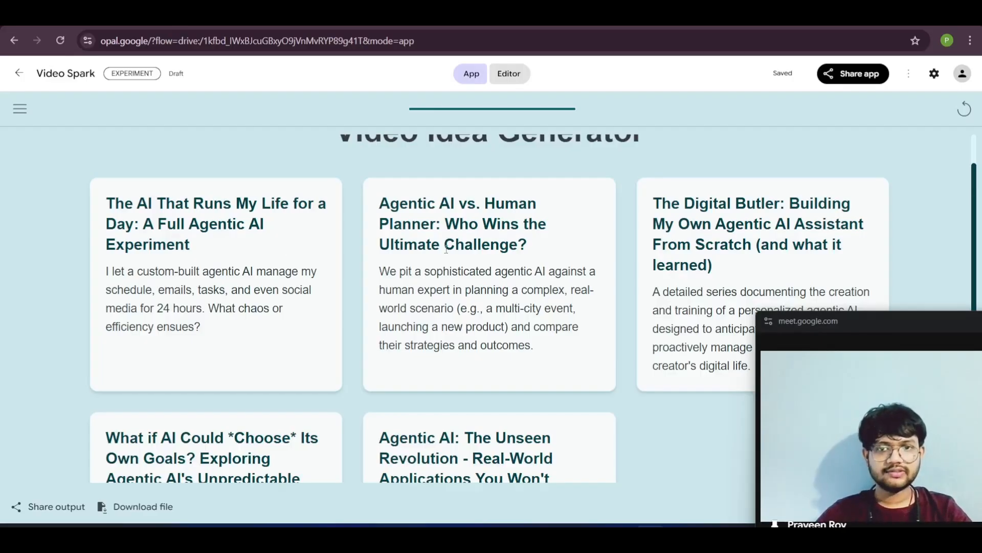
{"action": "scroll", "coordinate": [487, 268], "scroll_direction": "down", "scroll_amount": 4}
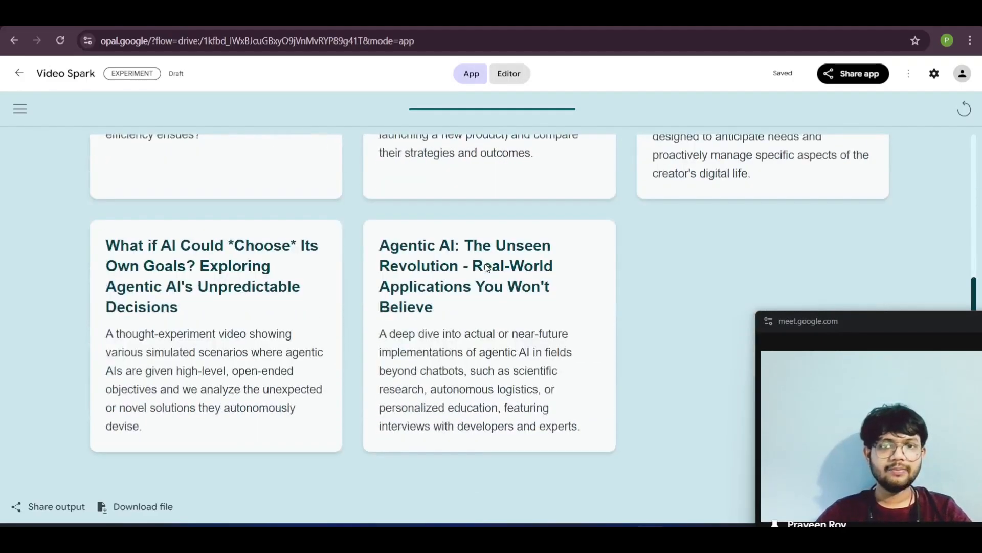
{"action": "scroll", "coordinate": [660, 280], "scroll_direction": "up", "scroll_amount": 1}
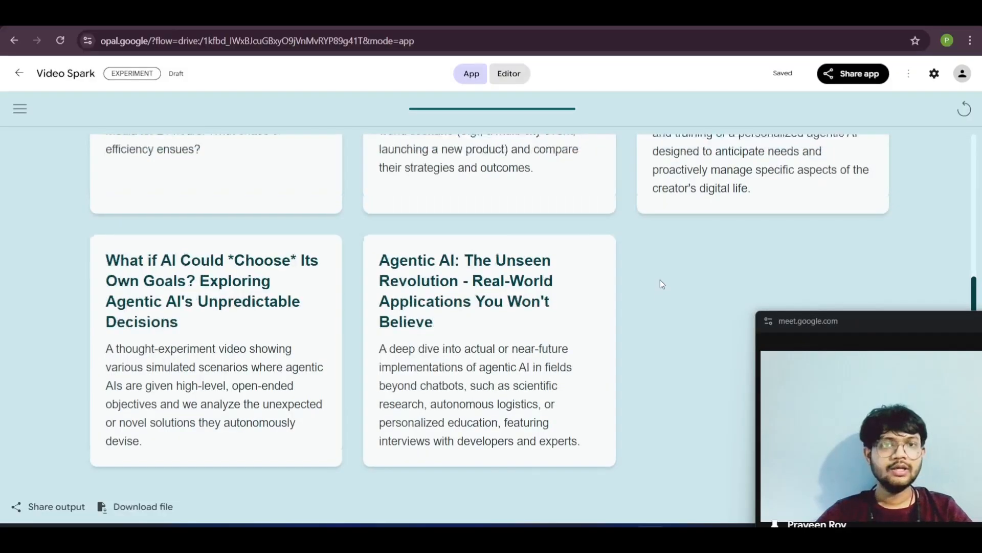
{"action": "scroll", "coordinate": [661, 280], "scroll_direction": "up", "scroll_amount": 5}
{"action": "scroll", "coordinate": [660, 280], "scroll_direction": "down", "scroll_amount": 3}
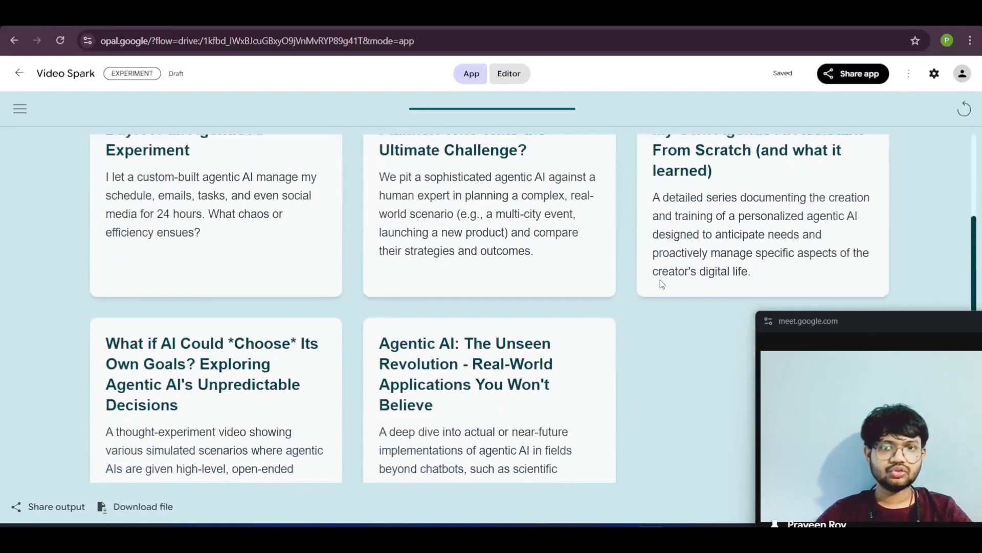
{"action": "scroll", "coordinate": [660, 281], "scroll_direction": "down", "scroll_amount": 1}
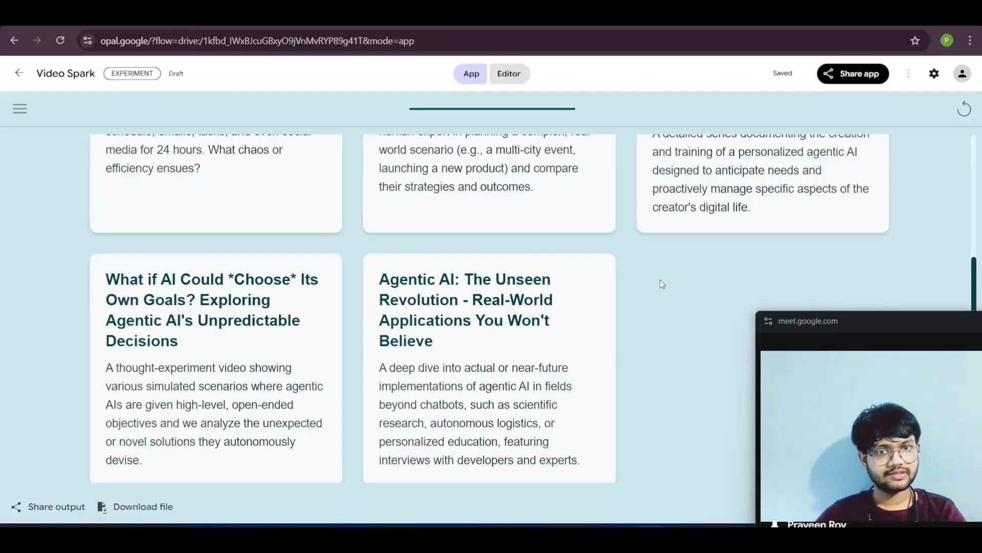
Step: Add a Generate step below Generate Video Ideas in the Video Spark workflow and connect its output to the Display Video Ideas step
{"action": "left_click", "coordinate": [509, 73]}
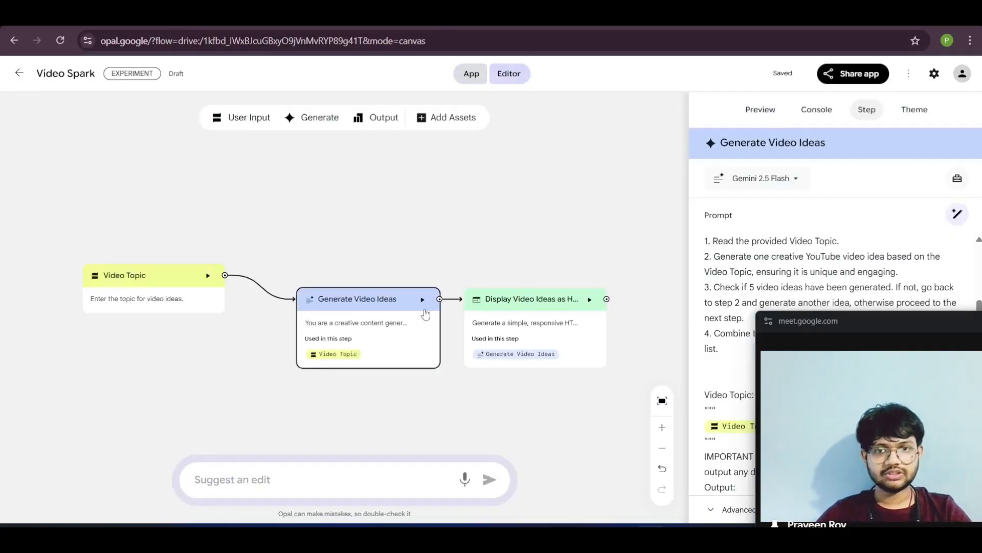
{"action": "left_click", "coordinate": [316, 126]}
{"action": "left_click_drag", "start_coordinate": [351, 285], "coordinate": [335, 424]}
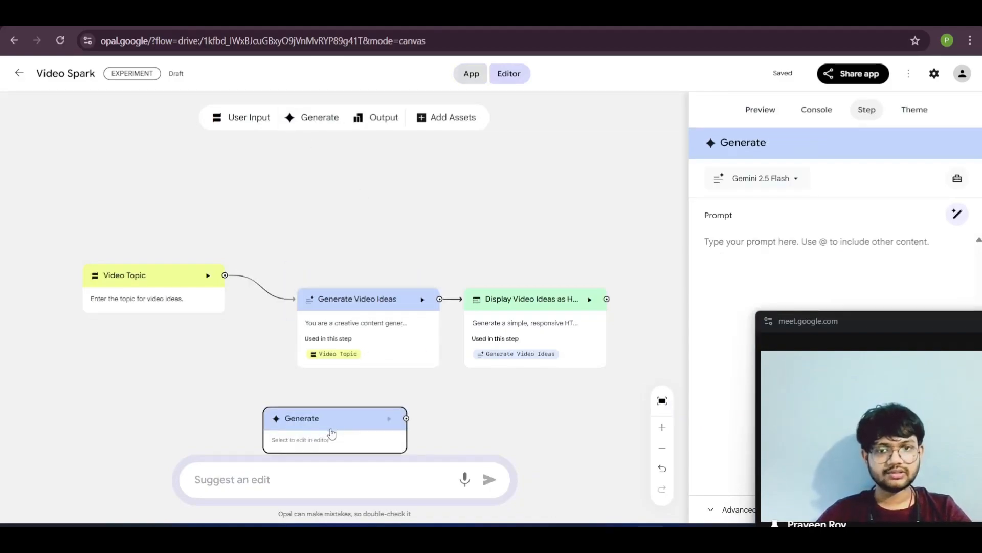
{"action": "left_click_drag", "start_coordinate": [406, 419], "coordinate": [460, 309]}
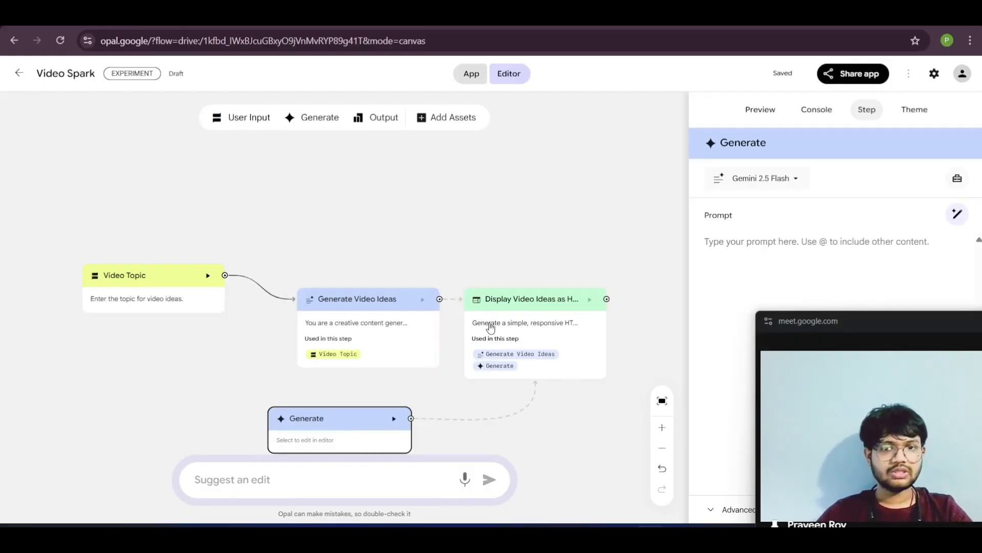
{"action": "scroll", "coordinate": [444, 320], "scroll_direction": "down", "scroll_amount": 3}
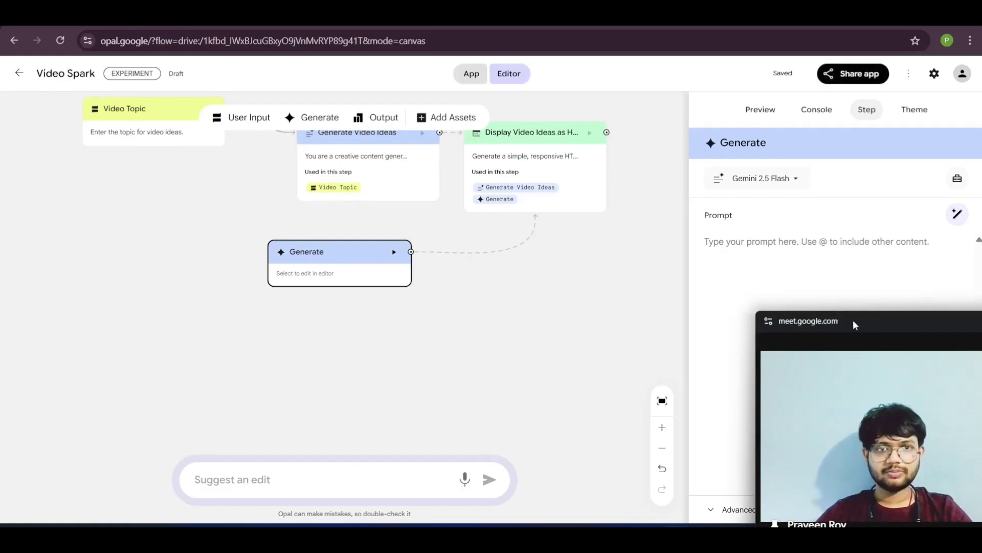
{"action": "scroll", "coordinate": [632, 285], "scroll_direction": "up", "scroll_amount": 1}
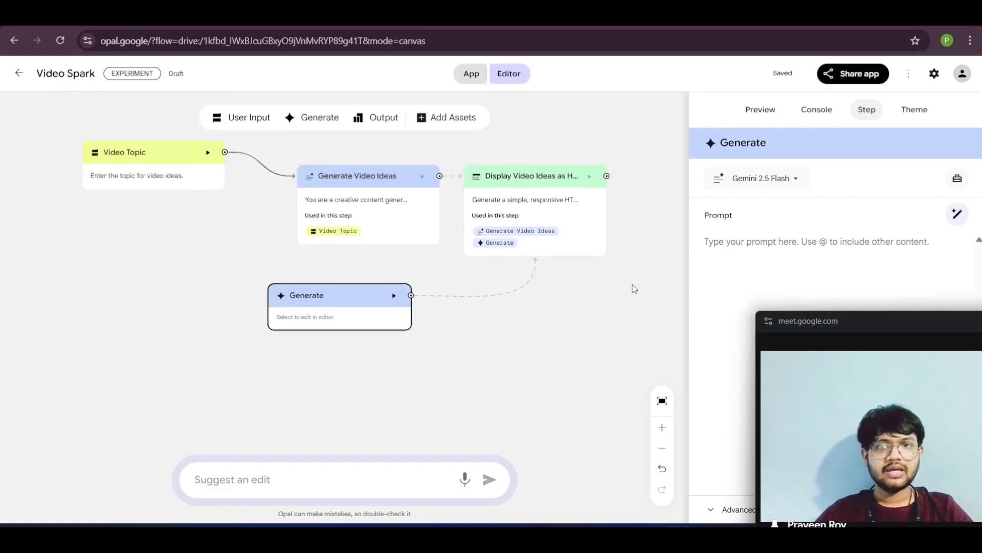